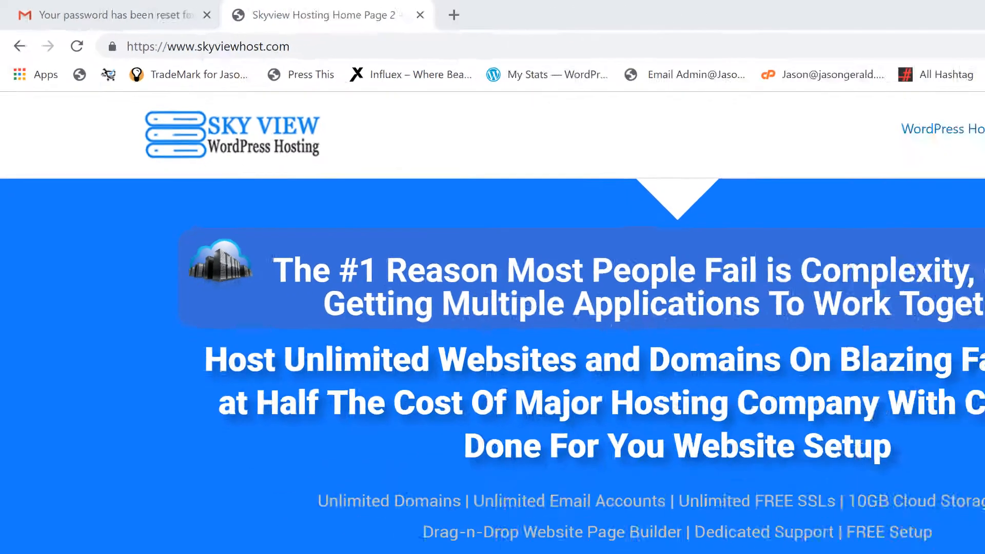
# Step: Sign in to the SkyView Host client area with the account e-mail and password
pyautogui.moveTo(774, 145)
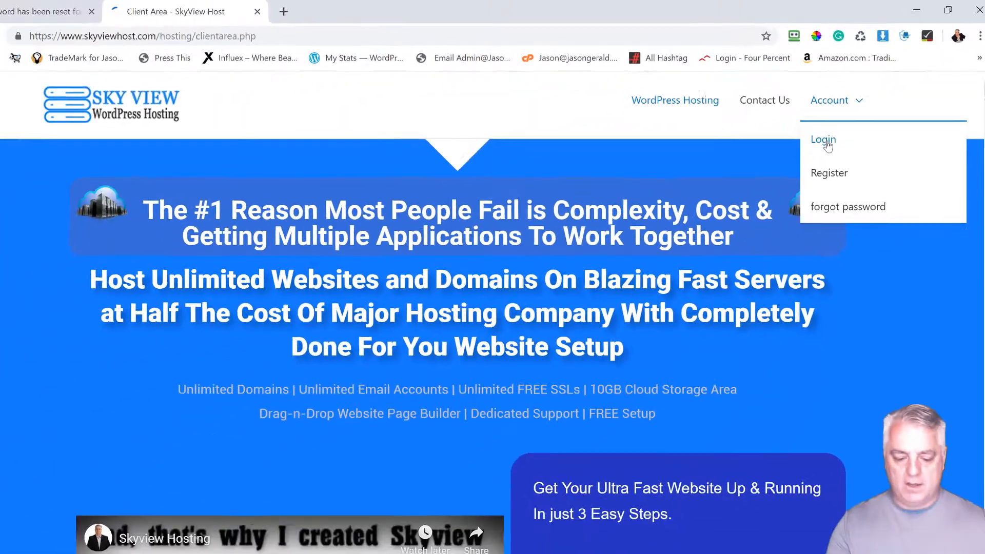
pyautogui.click(749, 211)
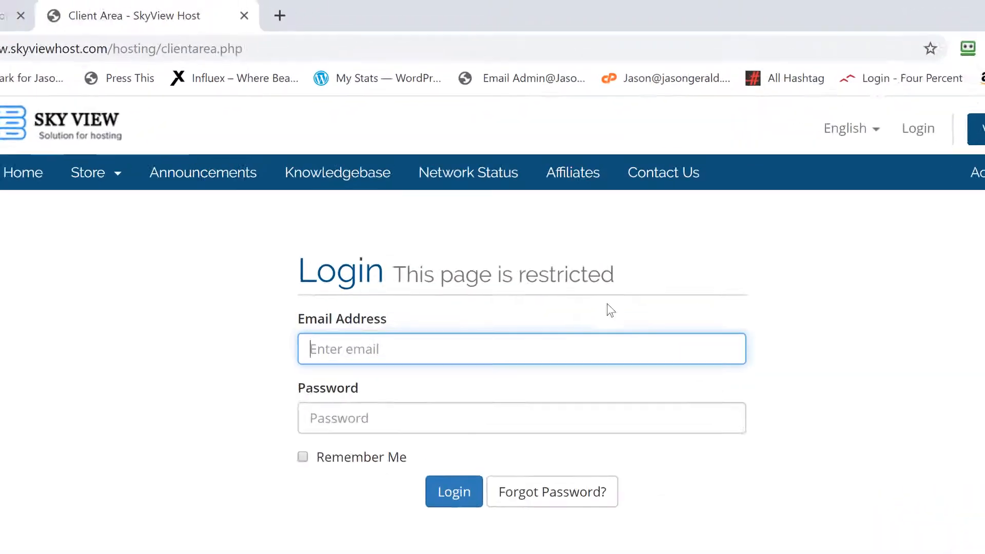
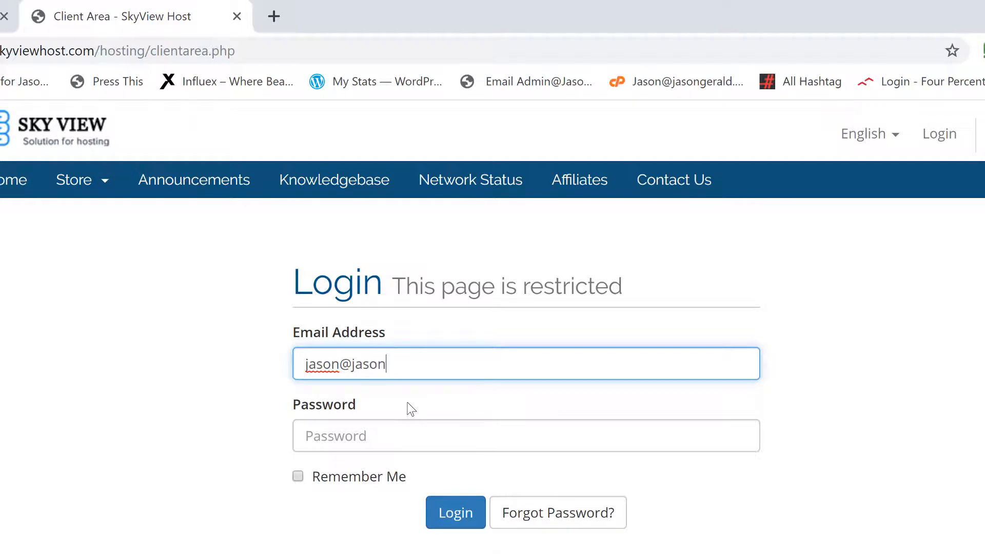
pyautogui.press('Tab')
pyautogui.write('p')
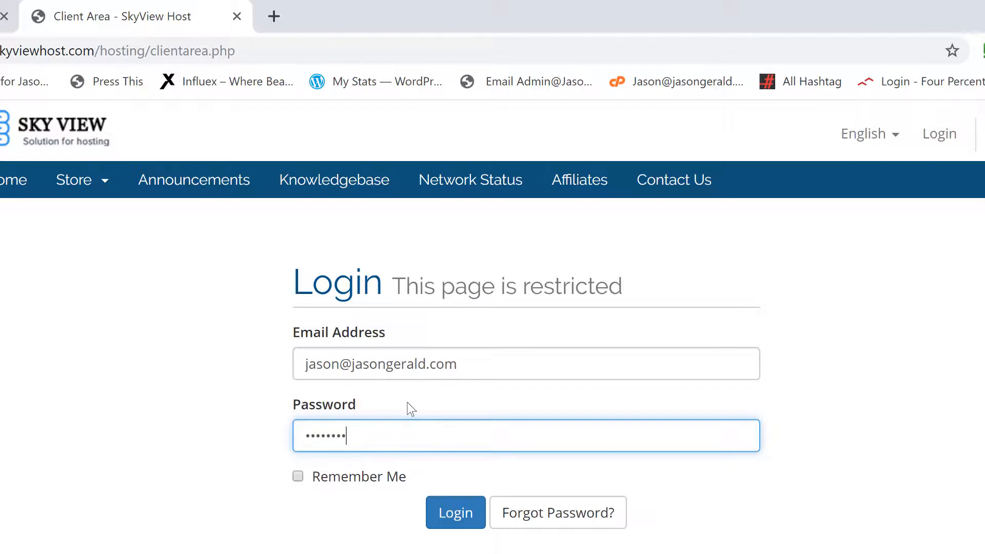
pyautogui.press('Return')
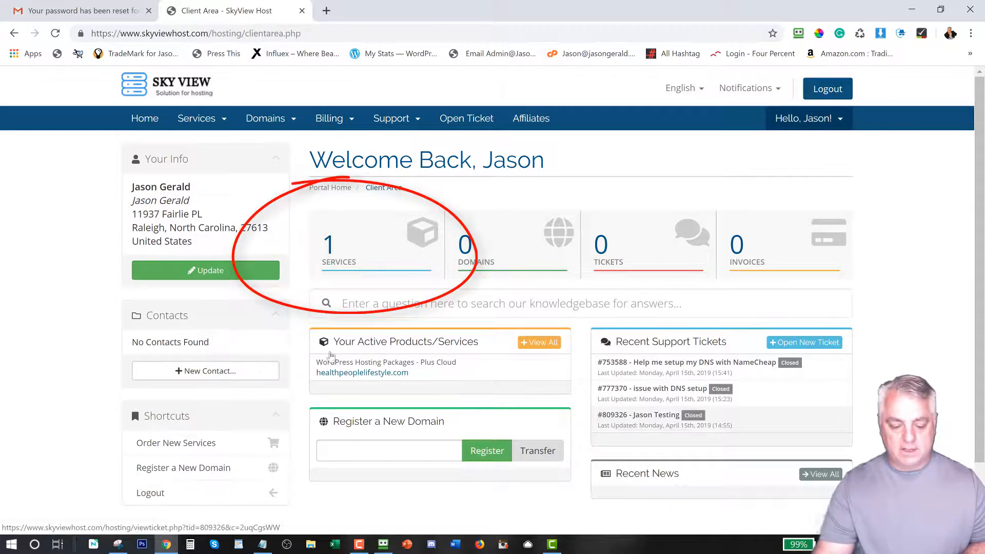
# Step: Go to Services and view the Plus Cloud package details for Healthpeoplelifestyle.com
pyautogui.click(330, 260)
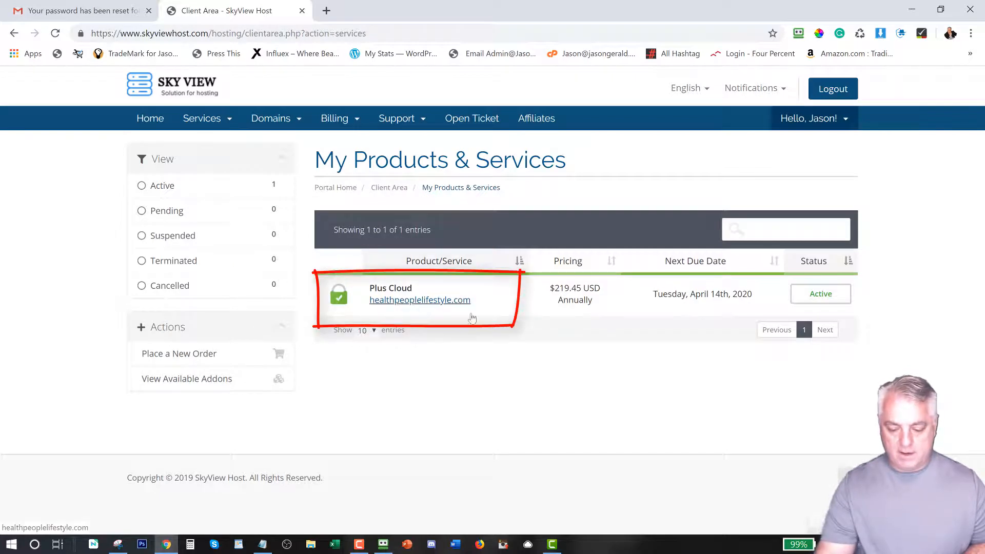
pyautogui.click(816, 298)
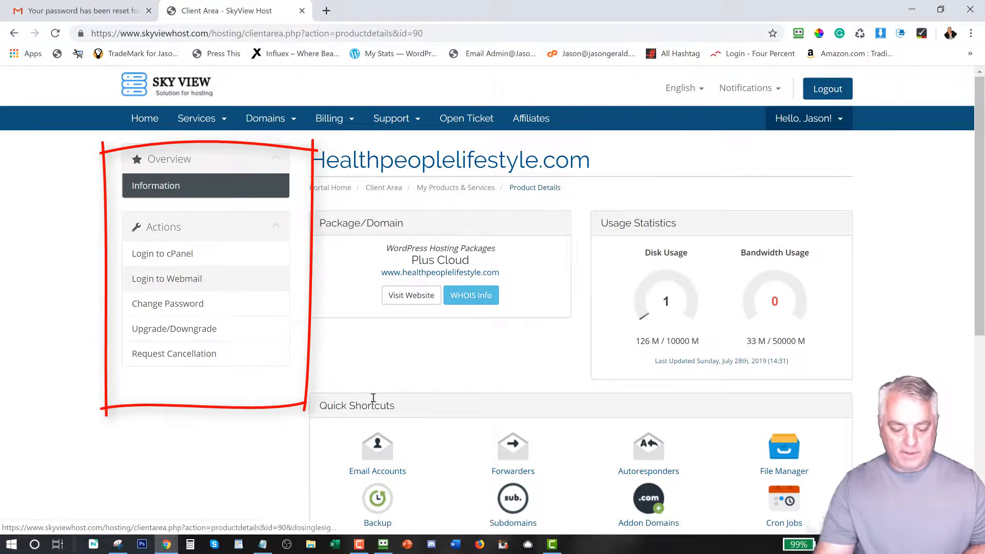
pyautogui.scroll(-3, 569, 288)
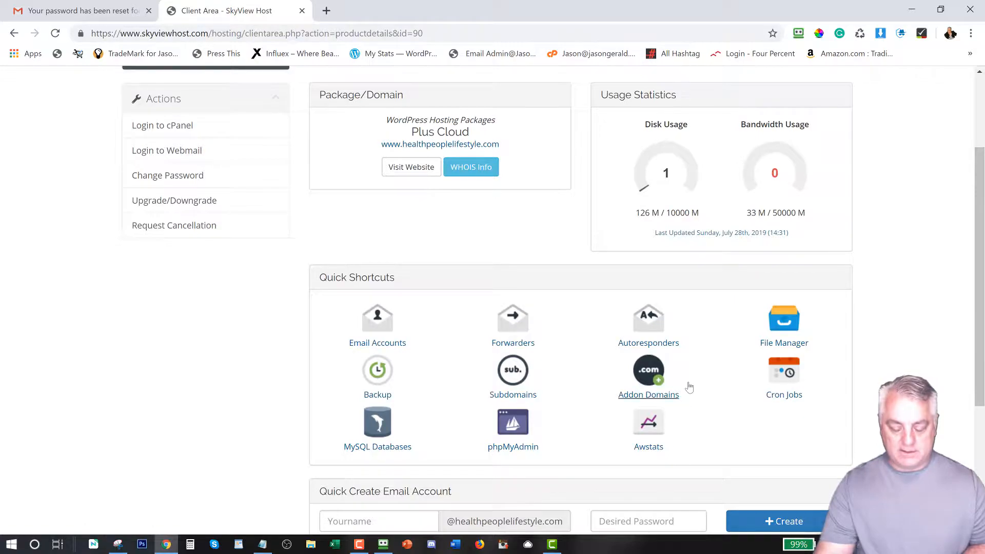
pyautogui.scroll(3, 687, 389)
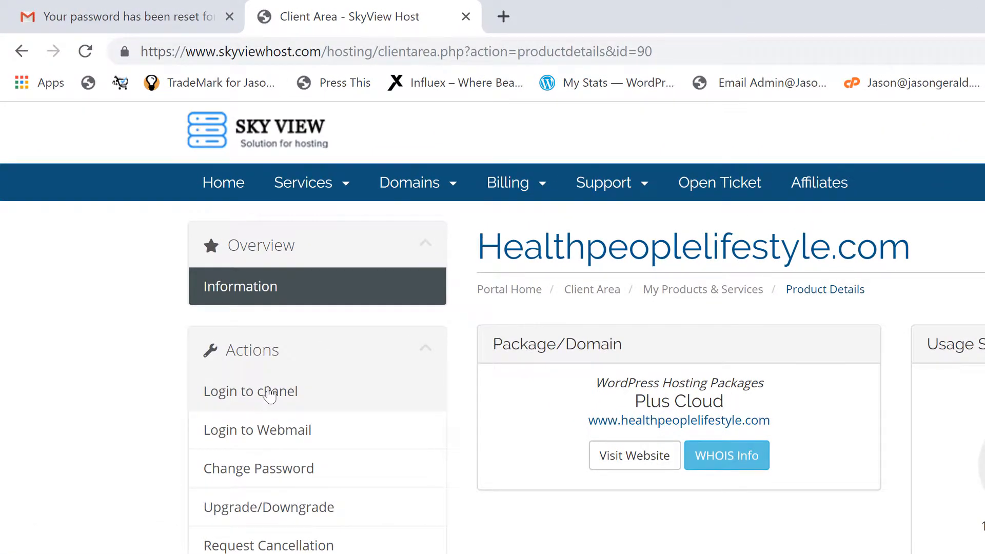
# Step: Log in to cPanel and go to the Subdomains page under Domains
pyautogui.click(269, 392)
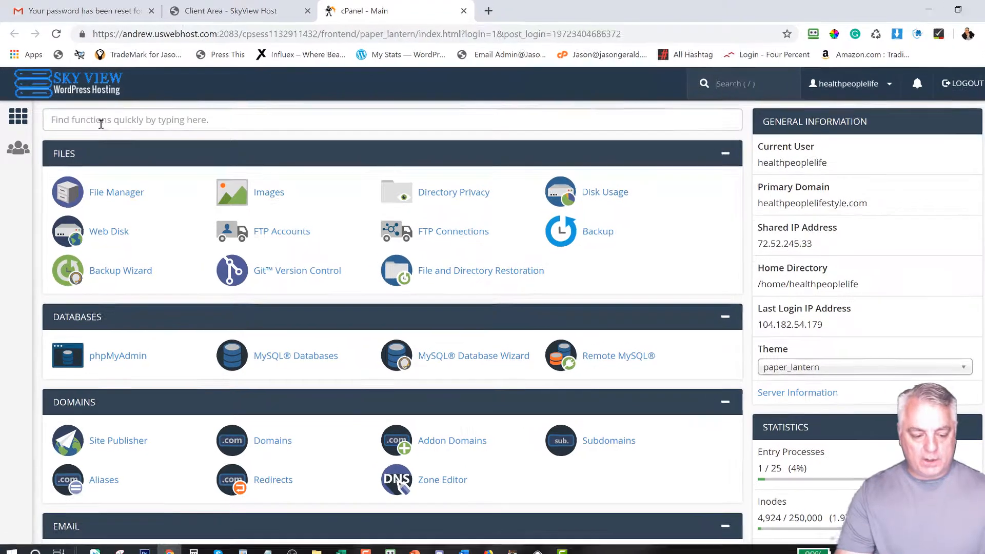
pyautogui.click(96, 119)
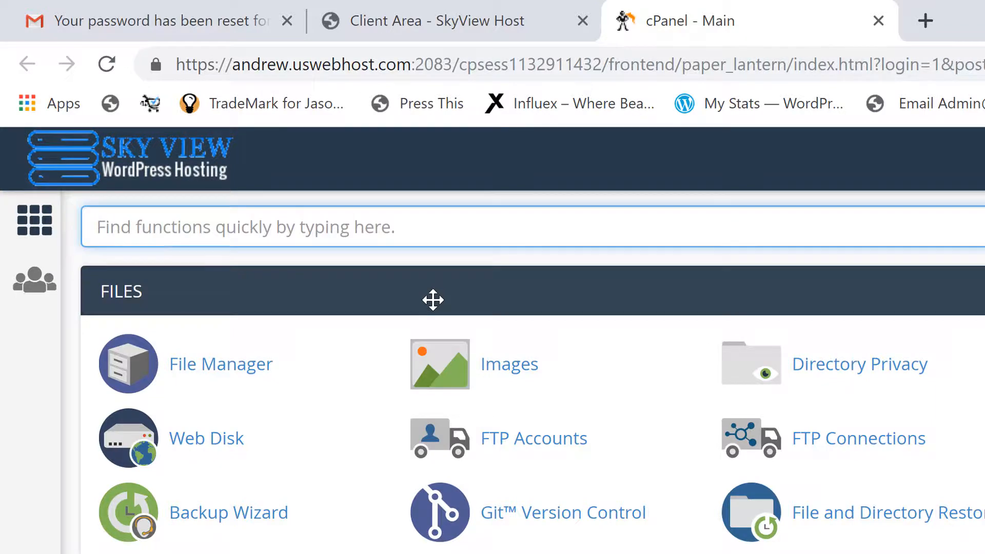
pyautogui.write('sub')
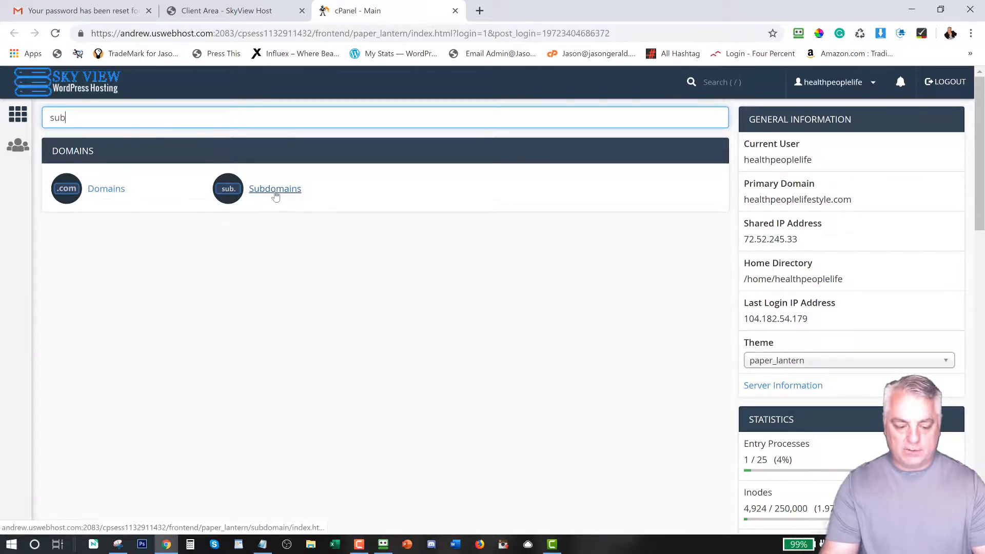
pyautogui.press('BackSpace')
pyautogui.press('BackSpace')
pyautogui.press('BackSpace')
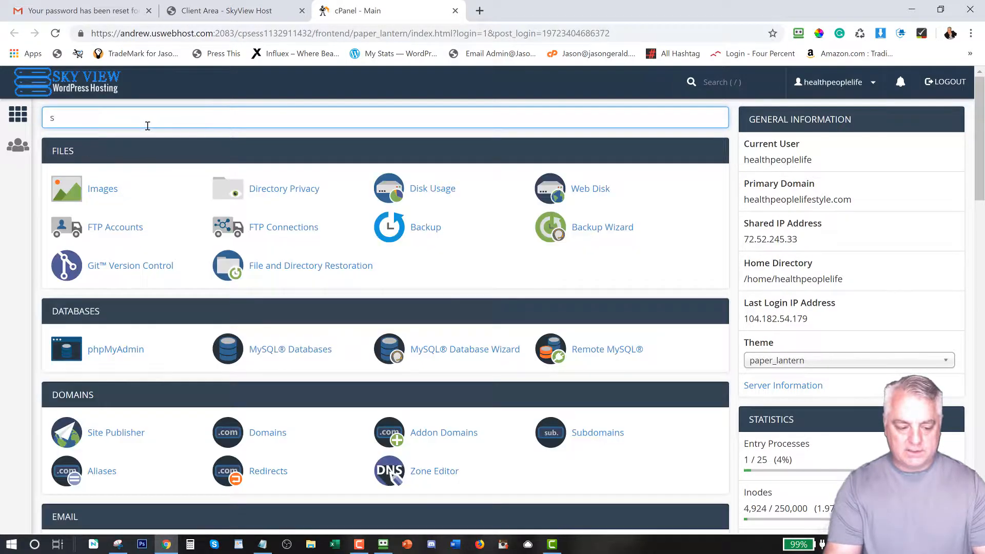
pyautogui.scroll(-4, 356, 186)
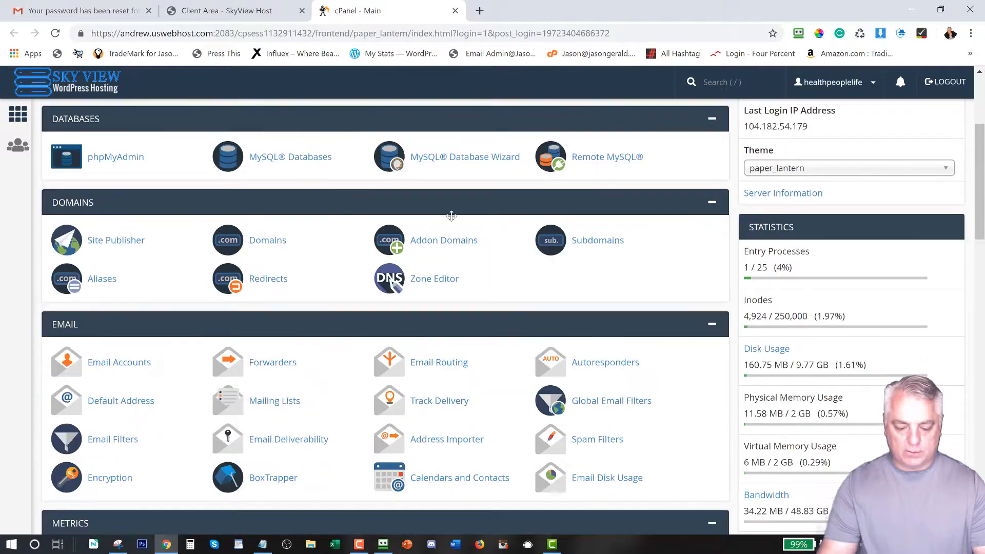
pyautogui.click(588, 245)
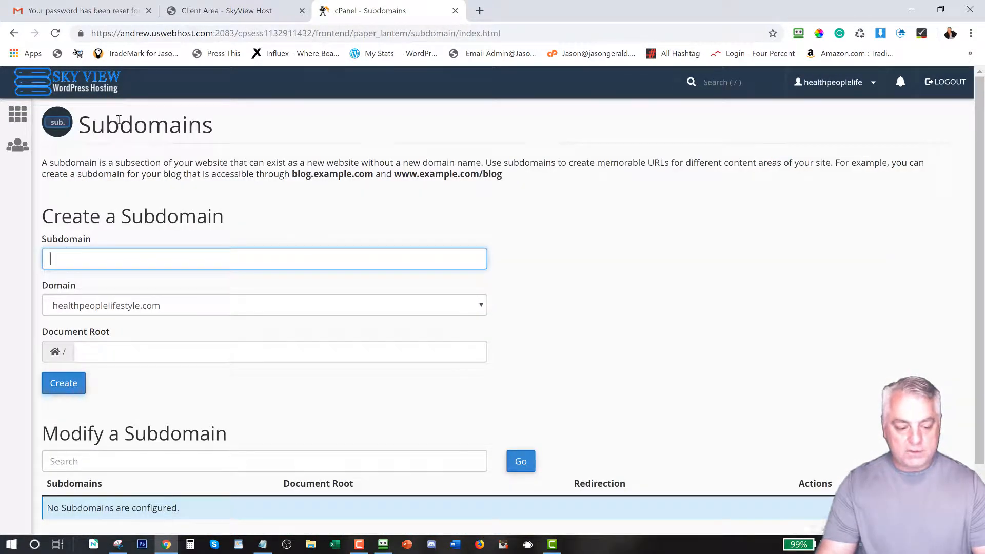
# Step: Create subdomain 'test' on healthpeoplelifestyle.com with document root test.healthpeoplelifestyle.com
pyautogui.moveTo(85, 128); pyautogui.dragTo(218, 135)
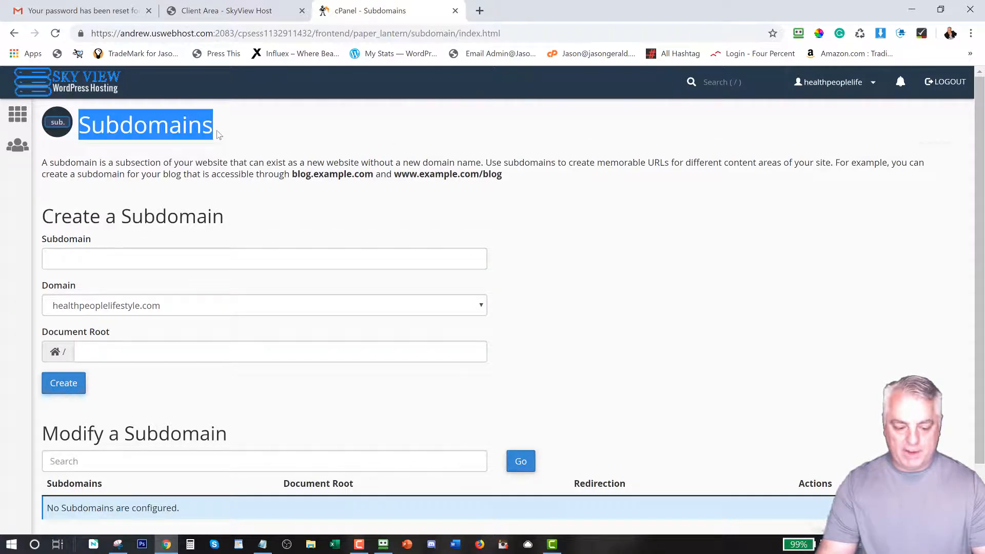
pyautogui.click(79, 256)
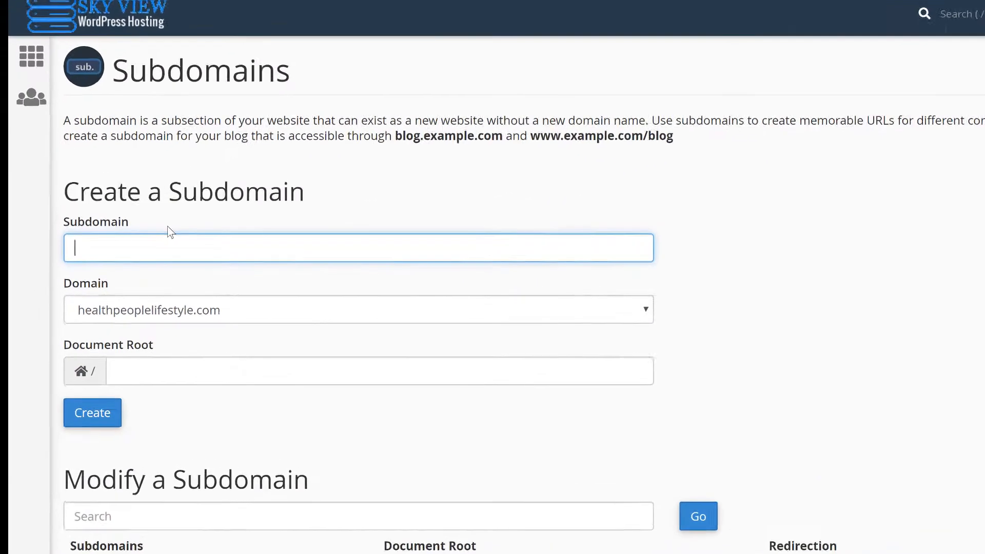
pyautogui.write('Test')
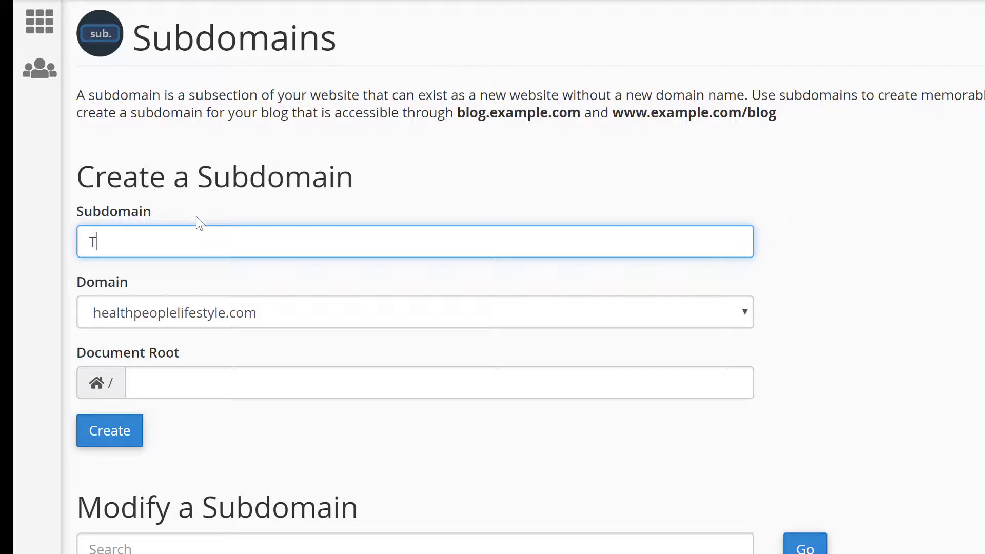
pyautogui.press('BackSpace')
pyautogui.press('BackSpace')
pyautogui.press('BackSpace')
pyautogui.press('BackSpace')
pyautogui.write('test')
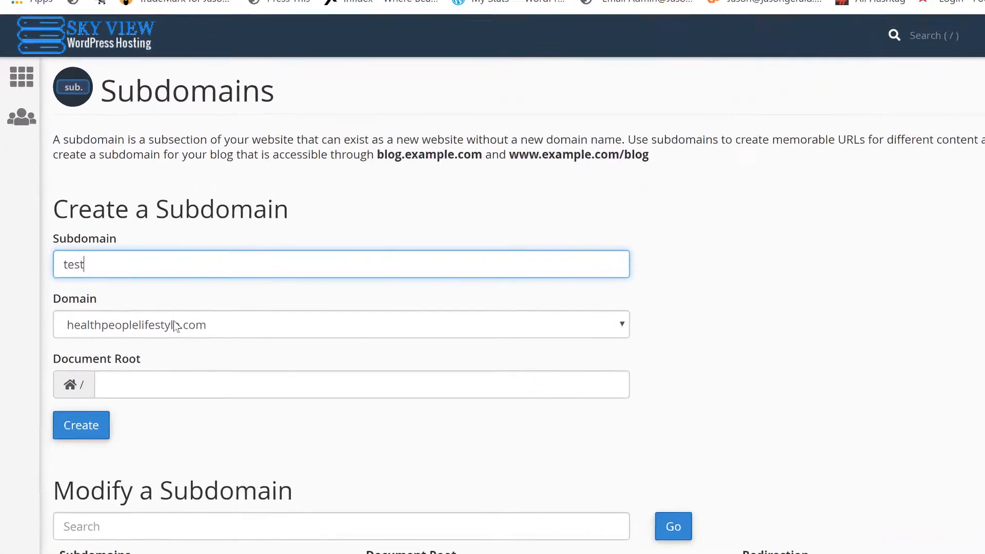
pyautogui.click(131, 317)
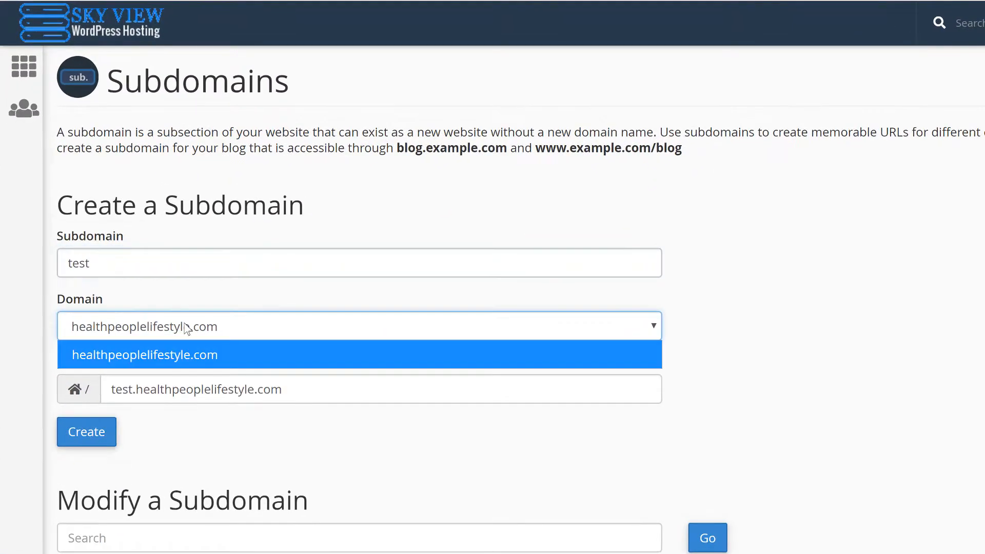
pyautogui.click(185, 337)
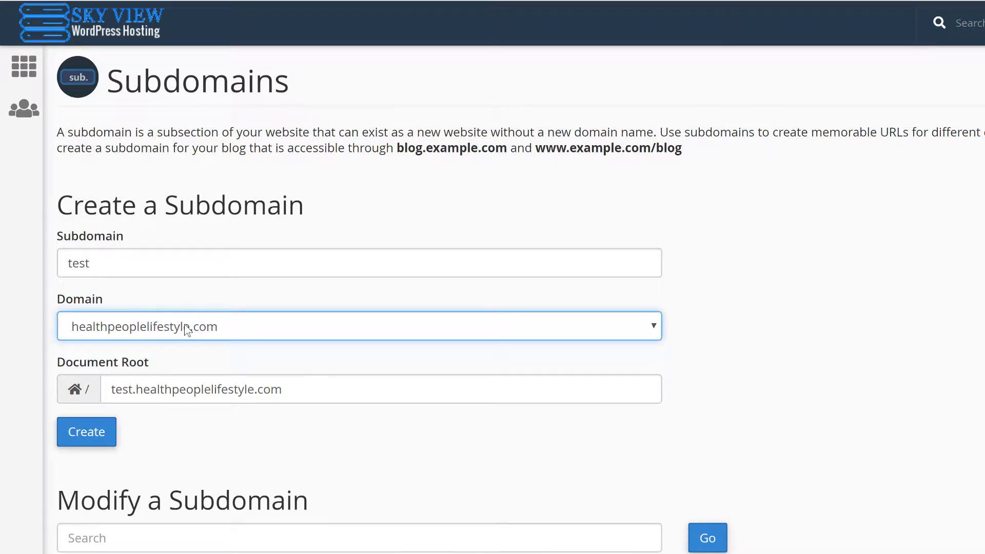
pyautogui.click(183, 333)
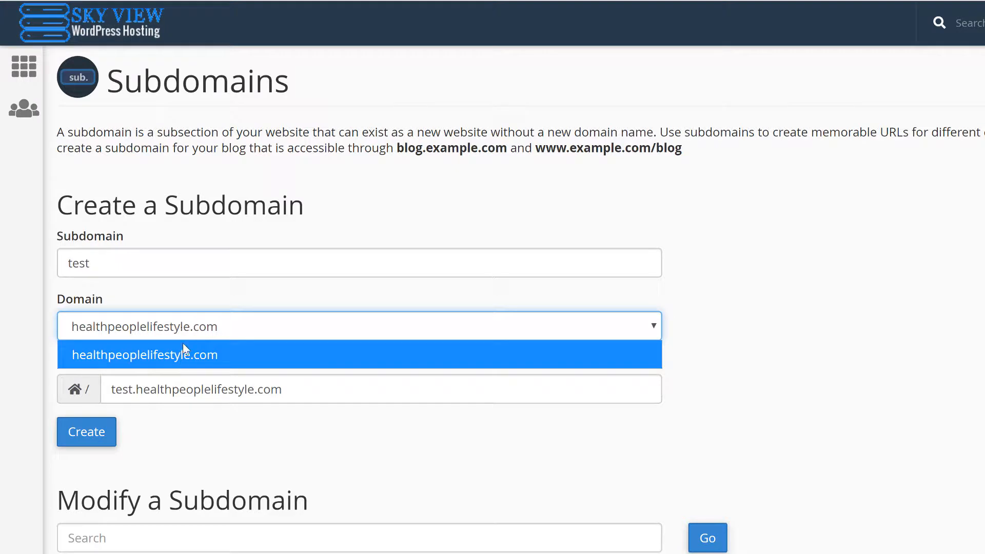
pyautogui.click(182, 343)
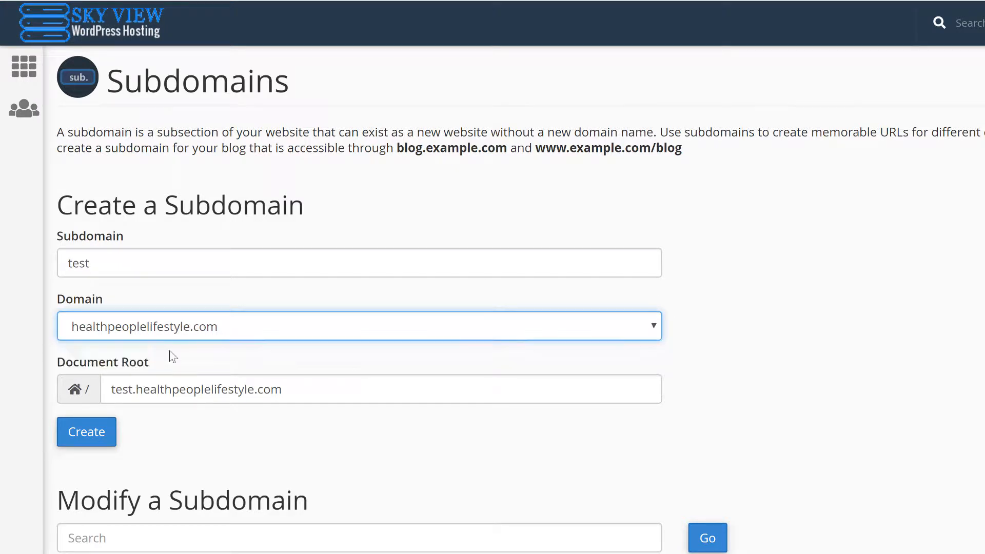
pyautogui.moveTo(106, 390); pyautogui.dragTo(295, 389)
pyautogui.click(78, 440)
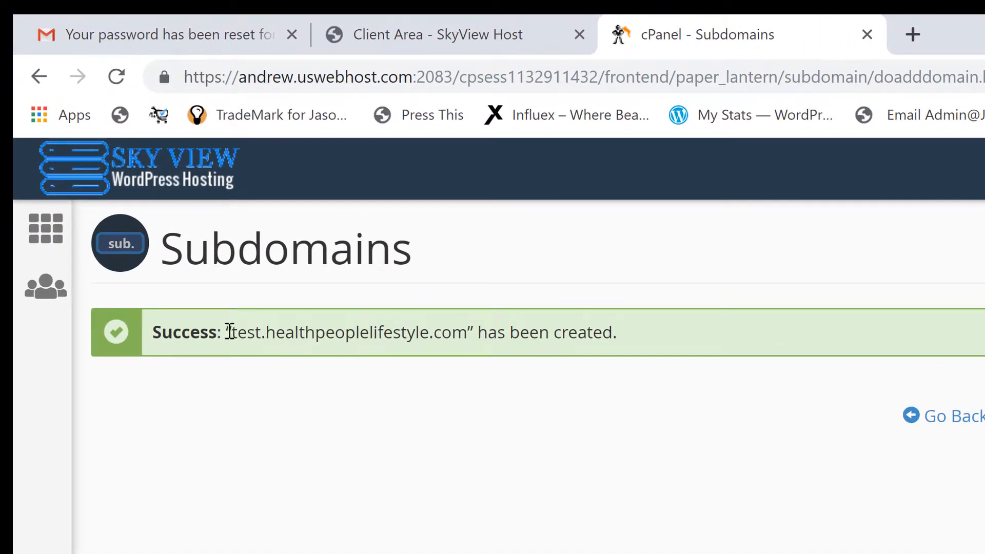
# Step: Copy the test.healthpeoplelifestyle.com name from the subdomain list and open a blank browser tab
pyautogui.moveTo(202, 290); pyautogui.dragTo(243, 290)
pyautogui.moveTo(277, 333); pyautogui.dragTo(461, 334)
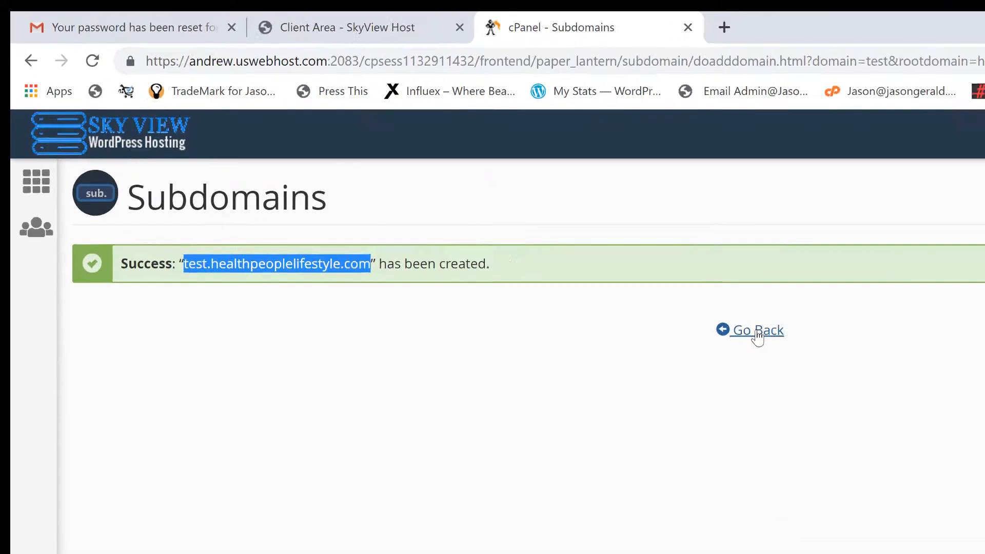
pyautogui.click(909, 421)
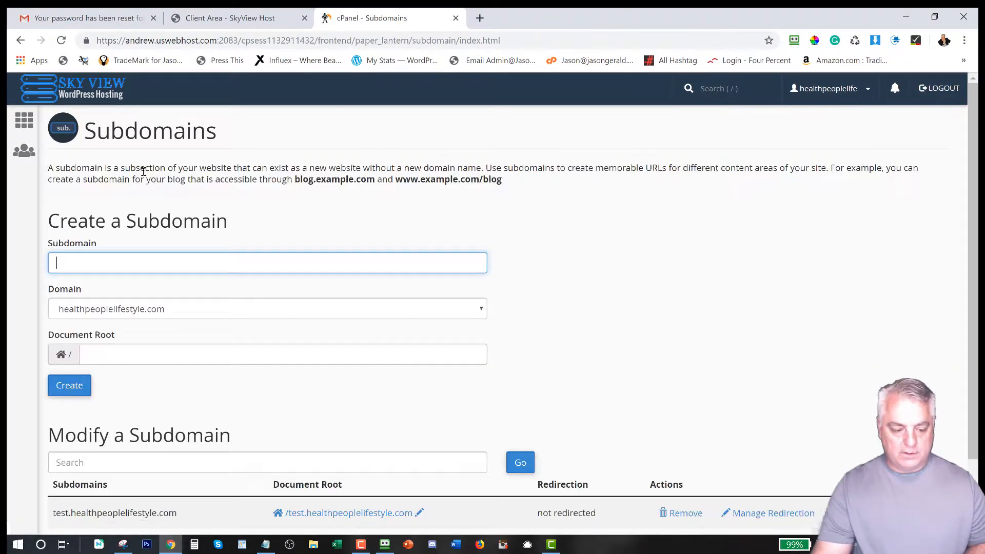
pyautogui.scroll(-2, 246, 302)
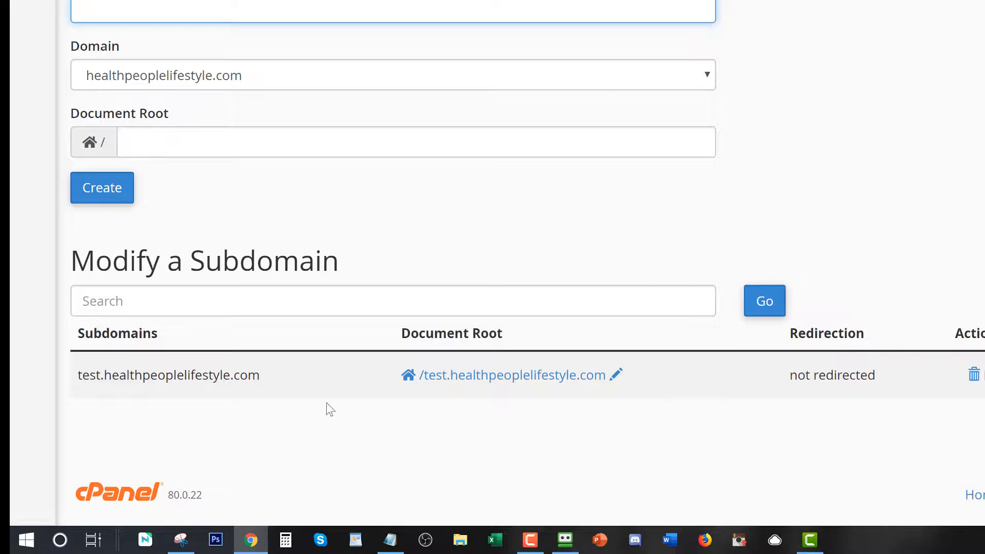
pyautogui.moveTo(270, 373); pyautogui.dragTo(81, 375)
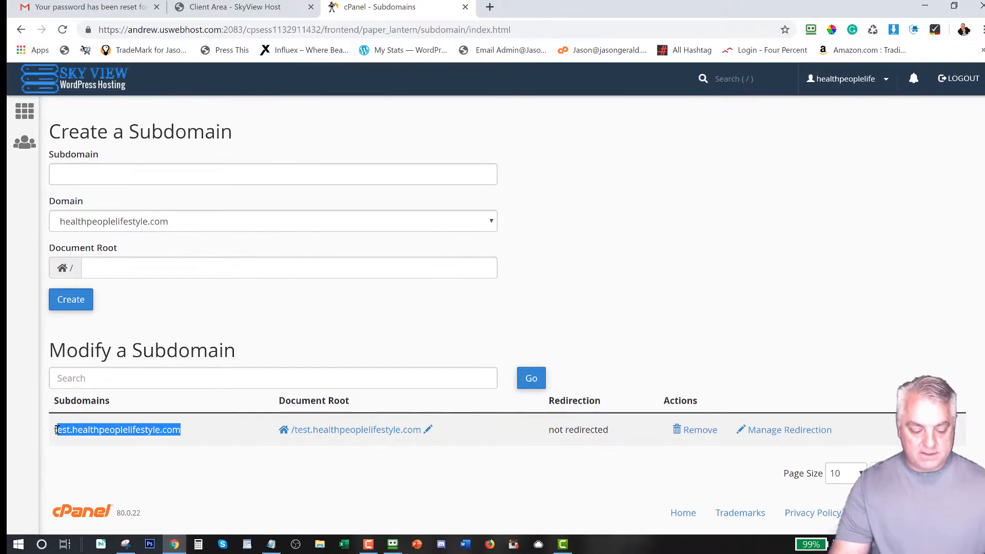
pyautogui.moveTo(57, 430); pyautogui.dragTo(54, 431)
pyautogui.hotkey('ctrl', 'c')
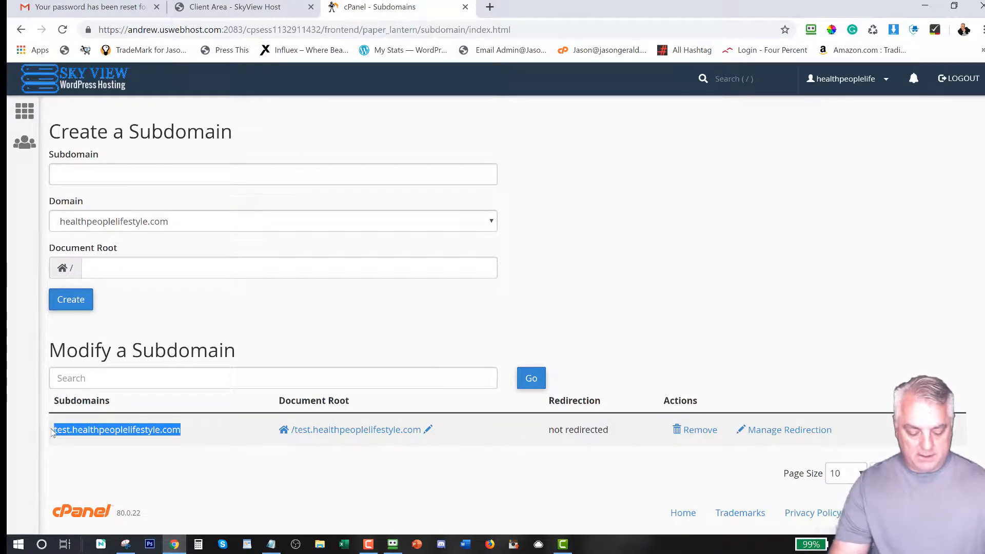
pyautogui.click(490, 7)
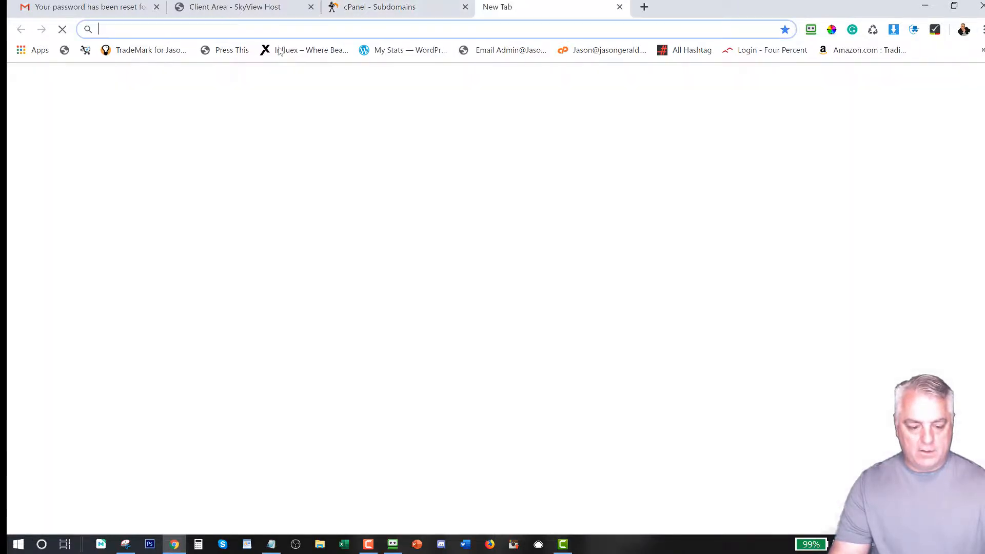
# Step: Load test.healthpeoplelifestyle.com, confirm it shows the host's default SORRY! page, then close that tab
pyautogui.hotkey('ctrl', 'v')
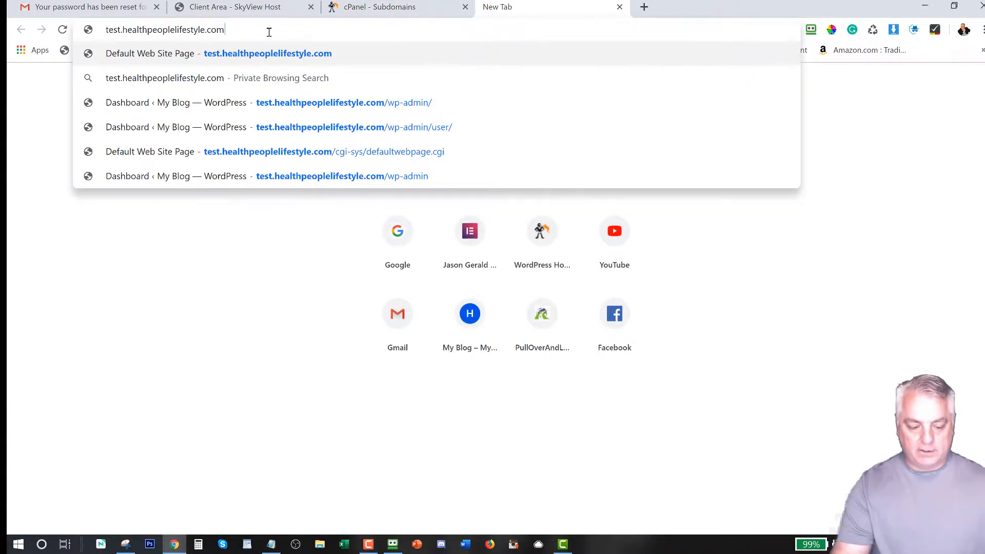
pyautogui.press('Return')
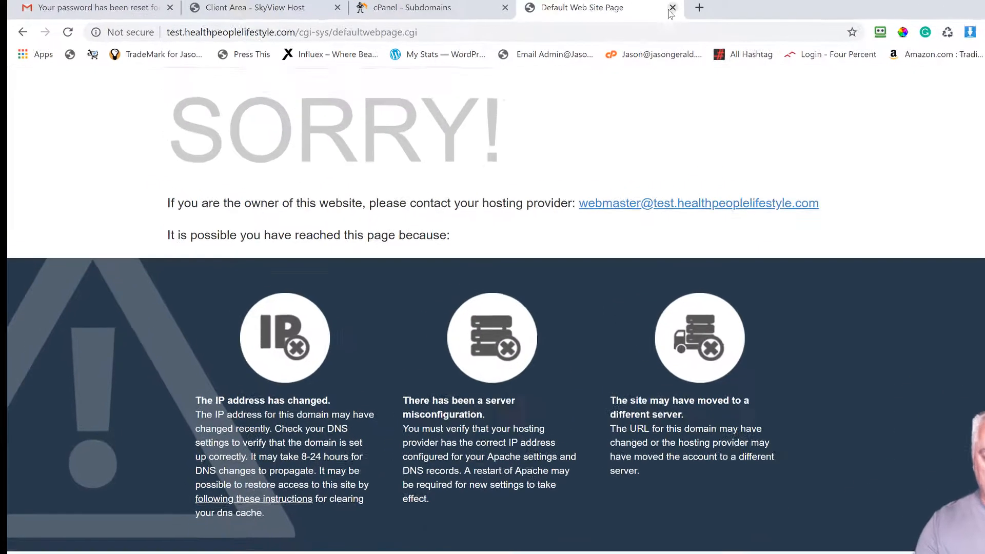
pyautogui.click(620, 7)
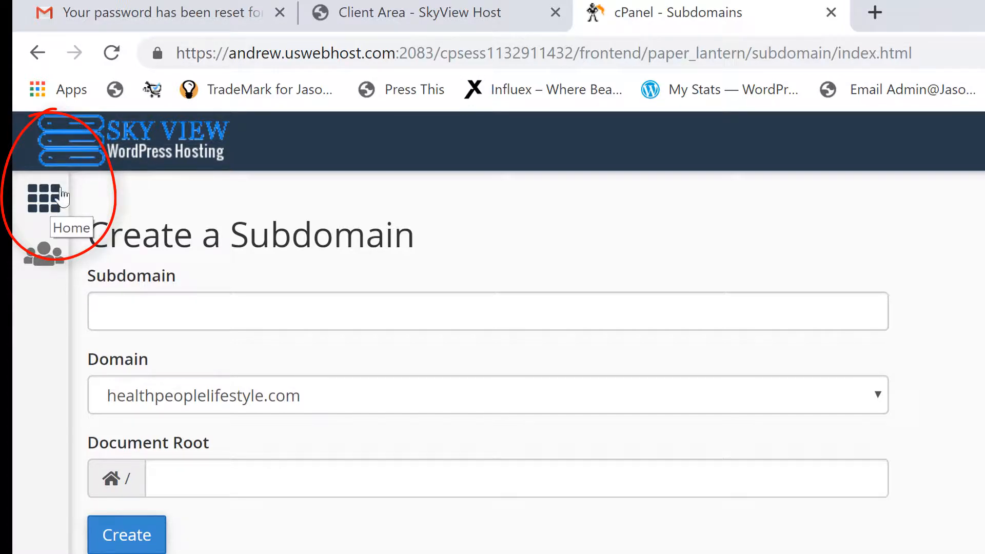
# Step: Return to the cPanel home page and put the cursor in the function search box
pyautogui.click(41, 205)
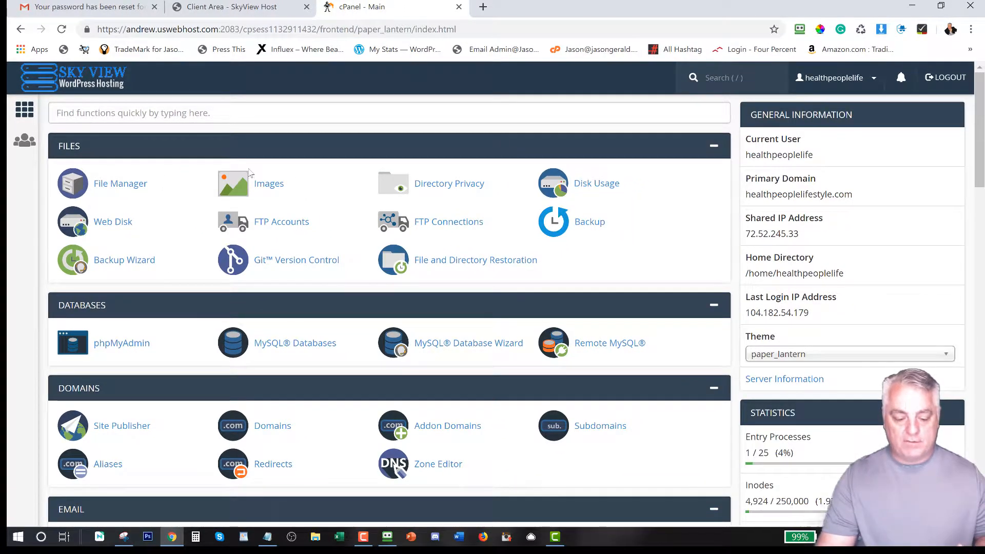
pyautogui.click(87, 113)
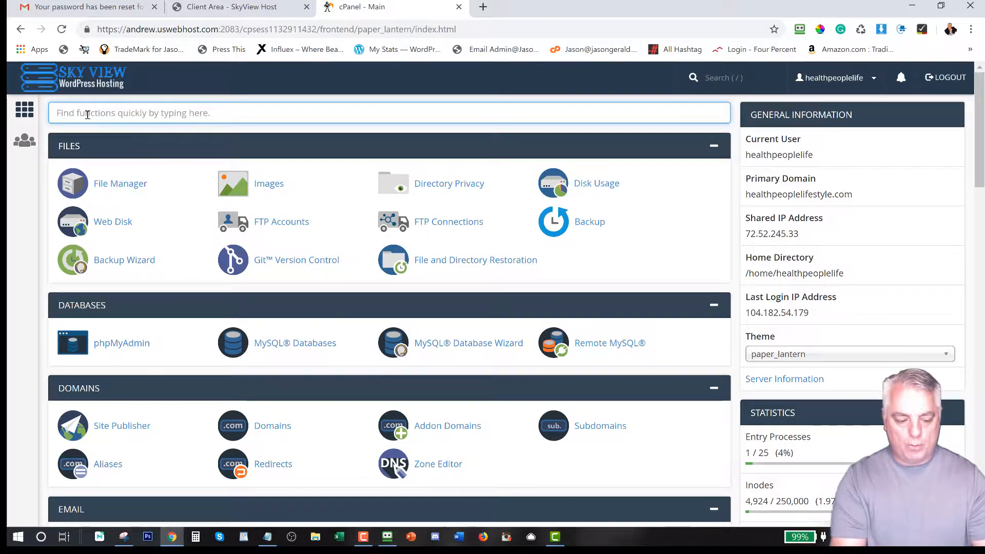
# Step: Open the WordPress installer from the Softaculous Apps Installer section
pyautogui.write('wordpress')
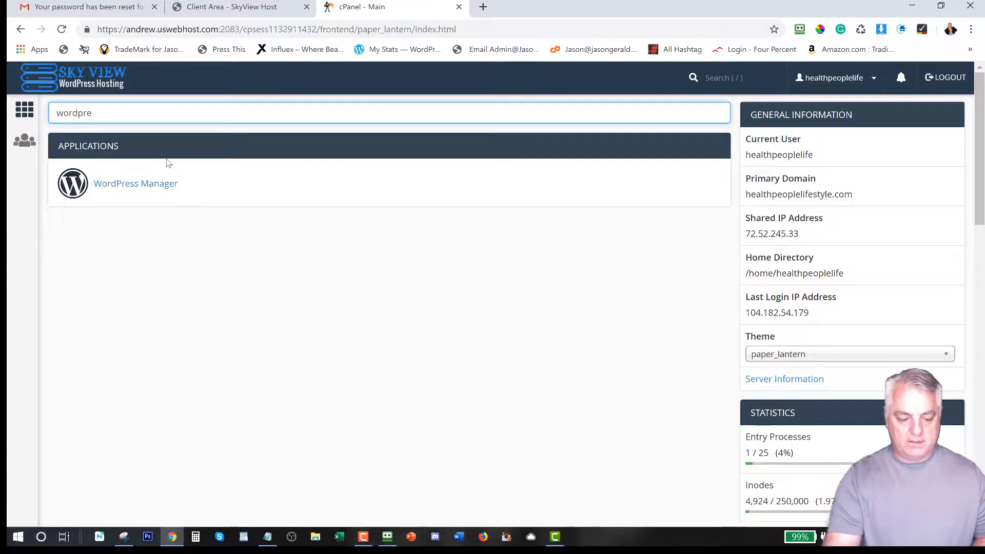
pyautogui.press('BackSpace')
pyautogui.press('BackSpace')
pyautogui.press('BackSpace')
pyautogui.press('BackSpace')
pyautogui.press('BackSpace')
pyautogui.press('BackSpace')
pyautogui.press('BackSpace')
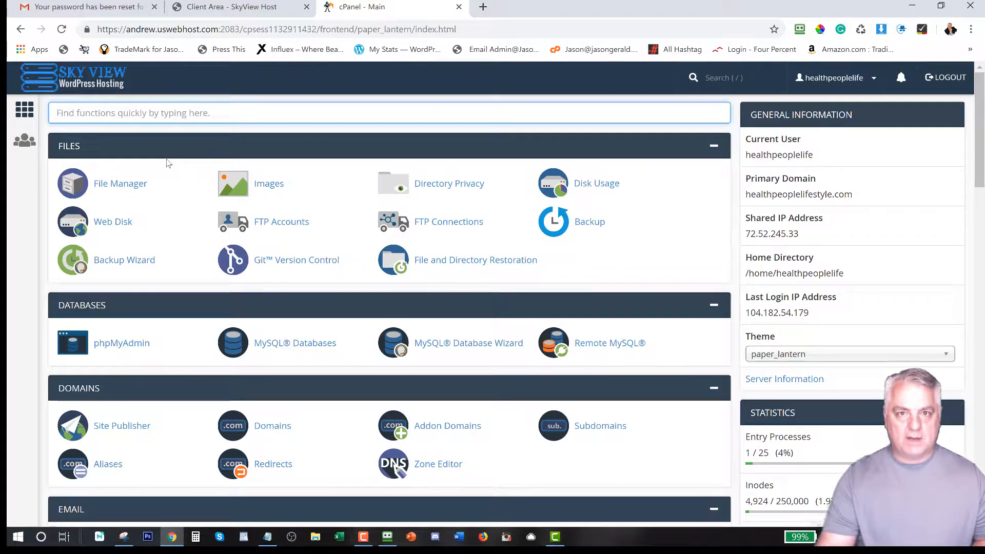
pyautogui.scroll(-13, 197, 276)
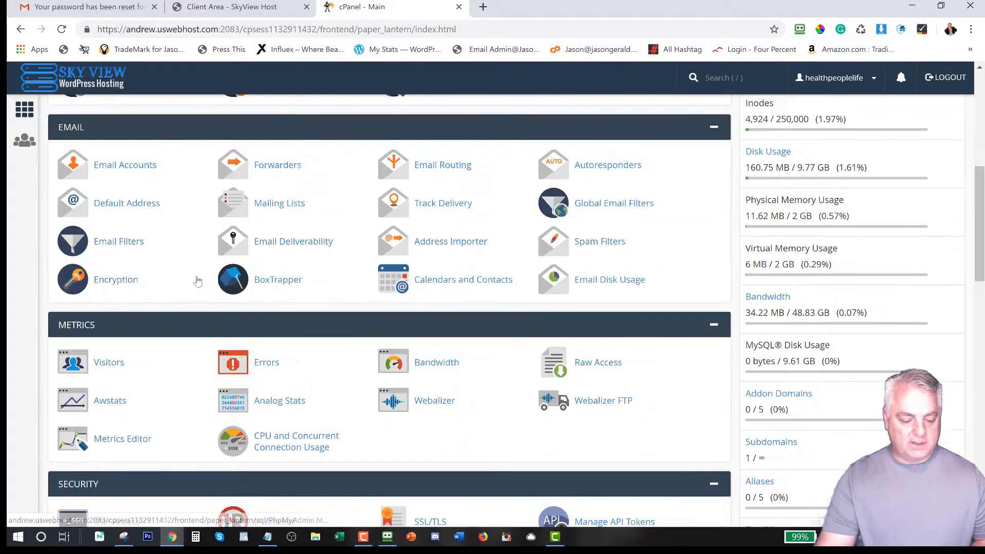
pyautogui.scroll(-8, 197, 281)
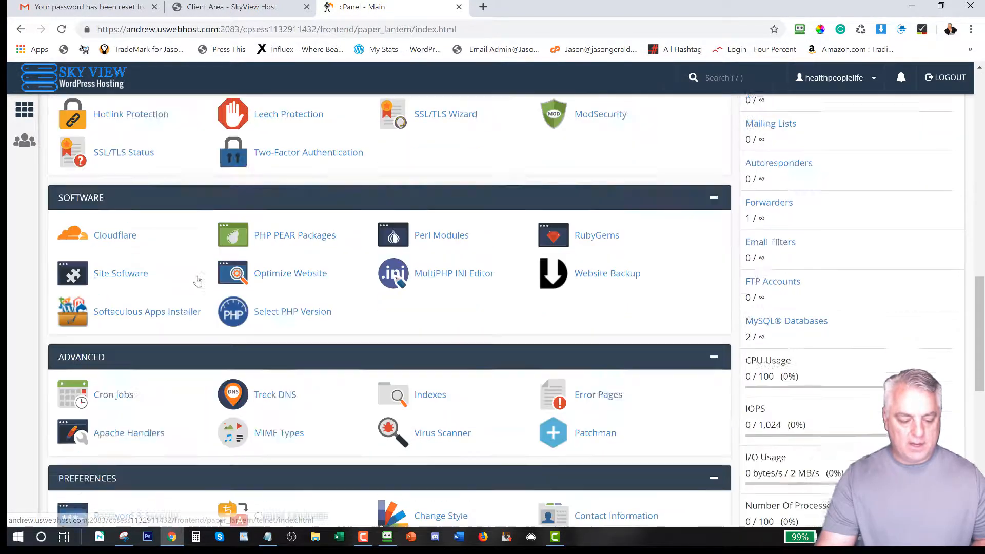
pyautogui.scroll(-1, 197, 276)
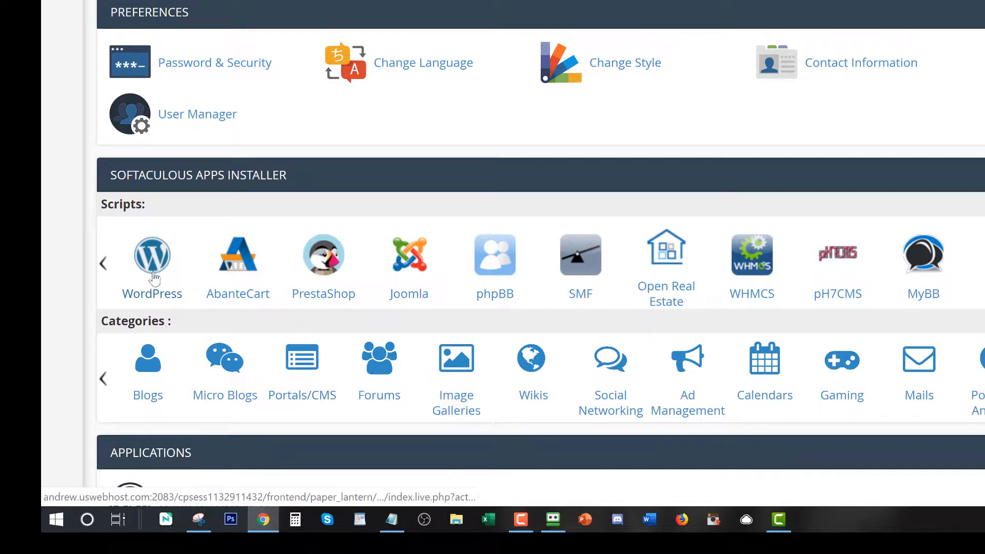
pyautogui.scroll(-2, 151, 268)
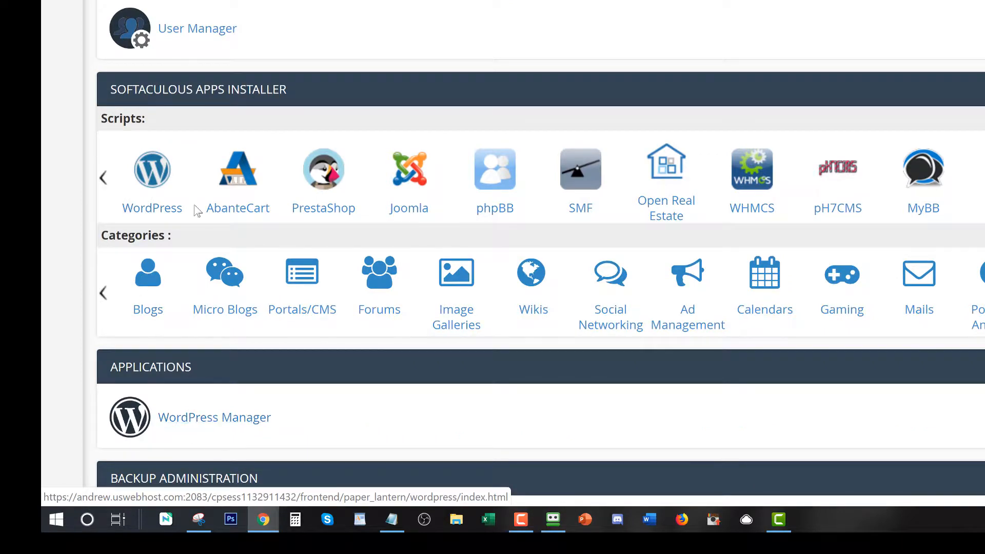
pyautogui.click(146, 174)
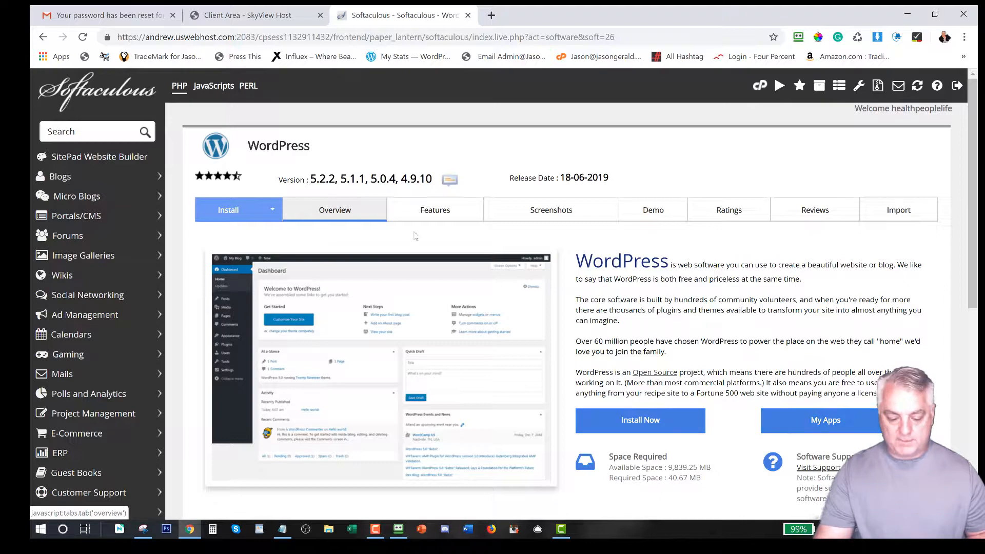
# Step: Review the two existing WordPress 5.2.2 installations listed under Current Installations
pyautogui.scroll(-3, 420, 252)
pyautogui.scroll(-3, 421, 251)
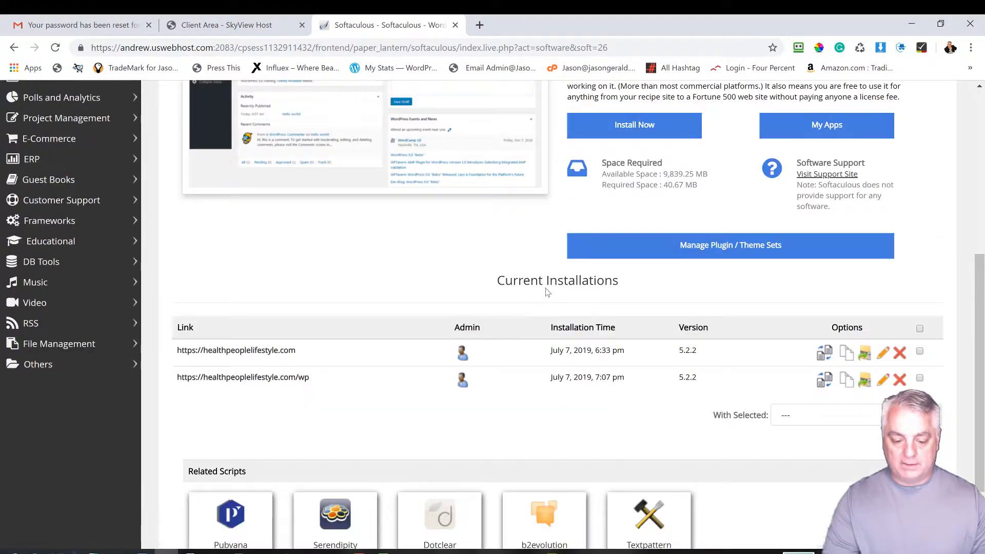
pyautogui.scroll(6, 548, 292)
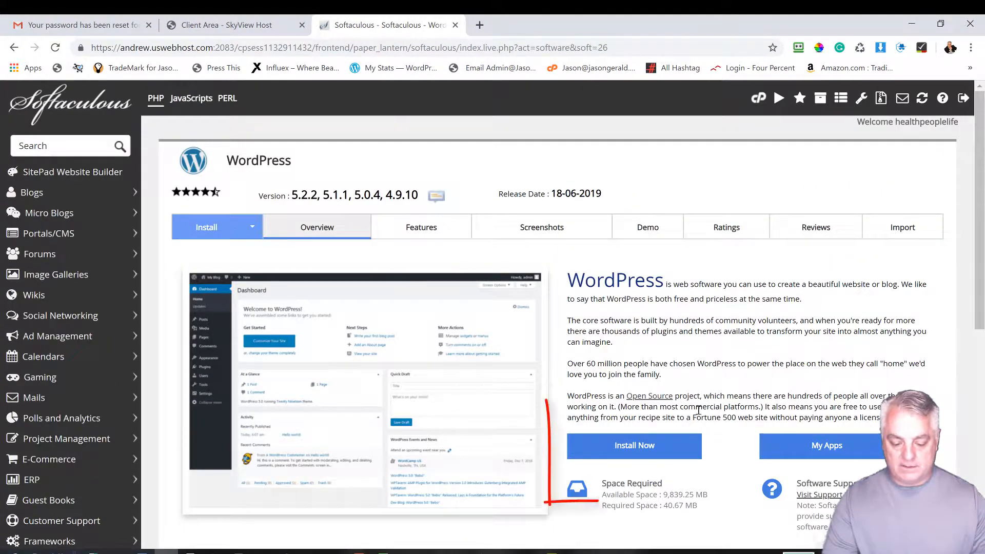
pyautogui.click(638, 447)
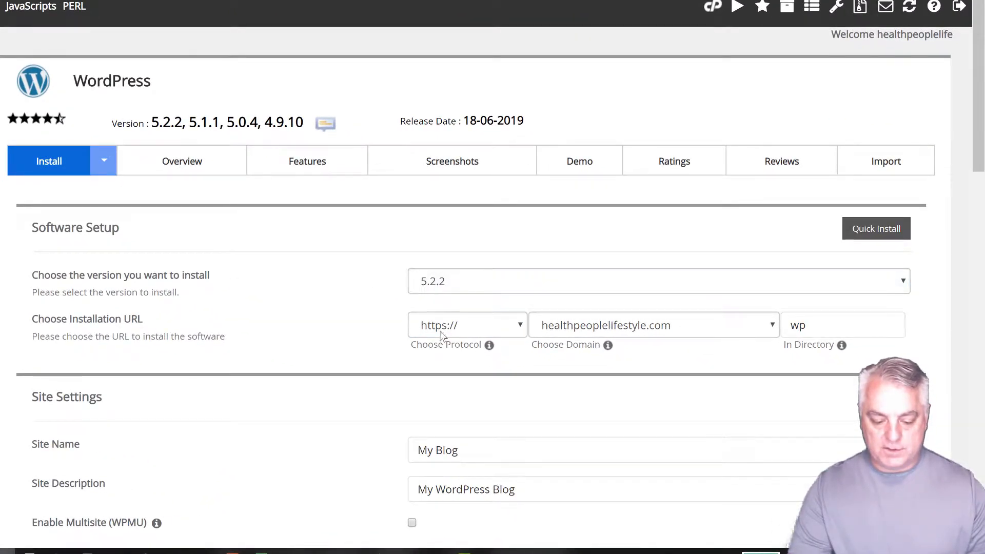
pyautogui.click(467, 327)
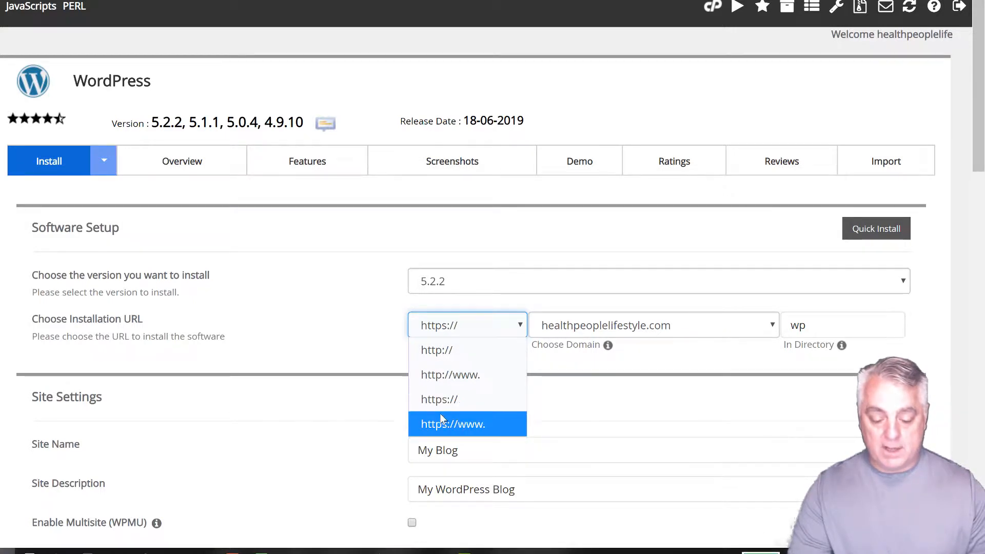
pyautogui.click(467, 331)
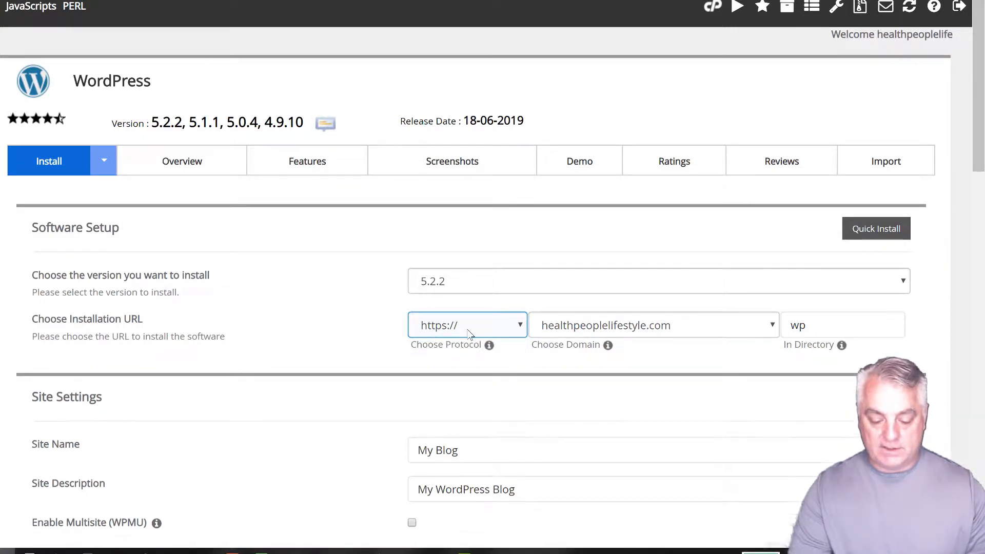
pyautogui.click(603, 326)
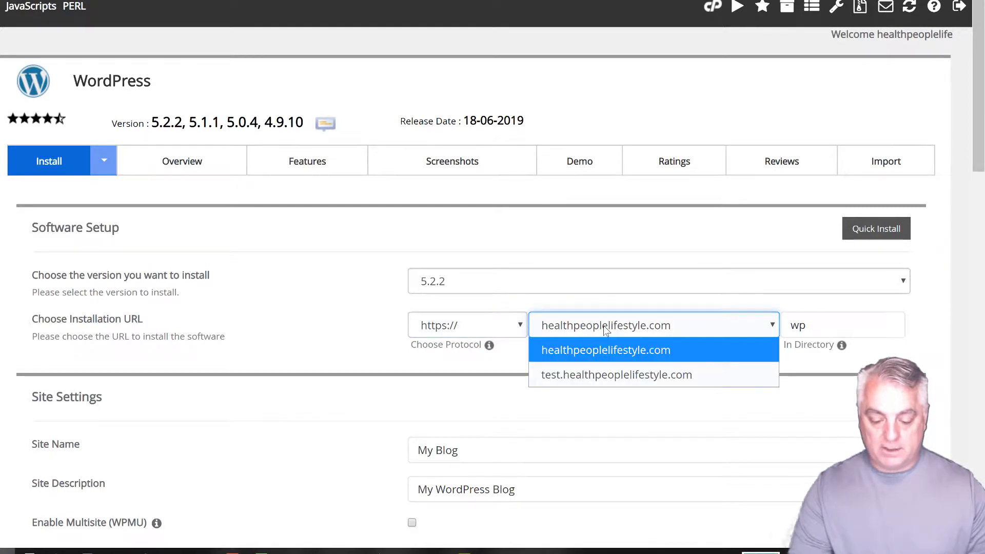
pyautogui.click(553, 377)
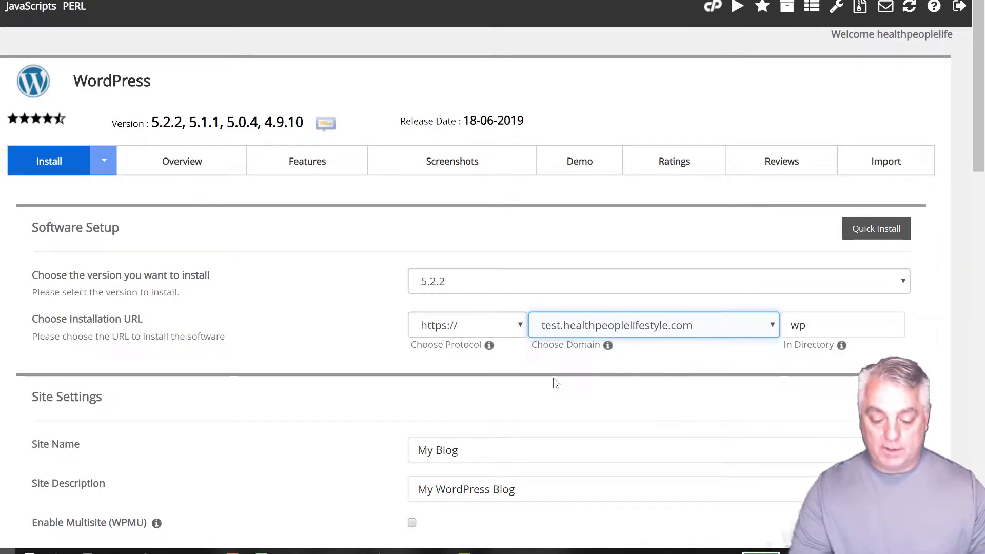
pyautogui.click(818, 324)
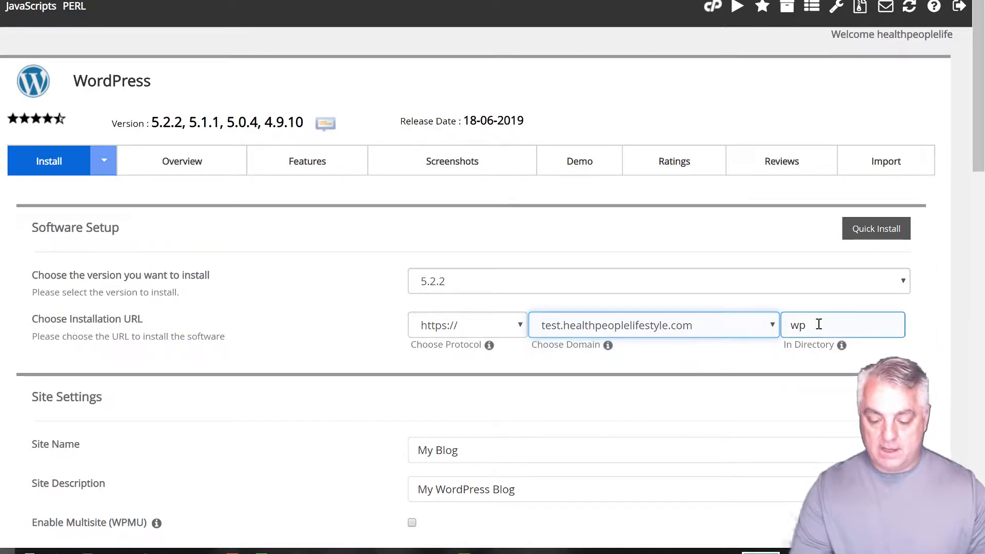
pyautogui.doubleClick(818, 325)
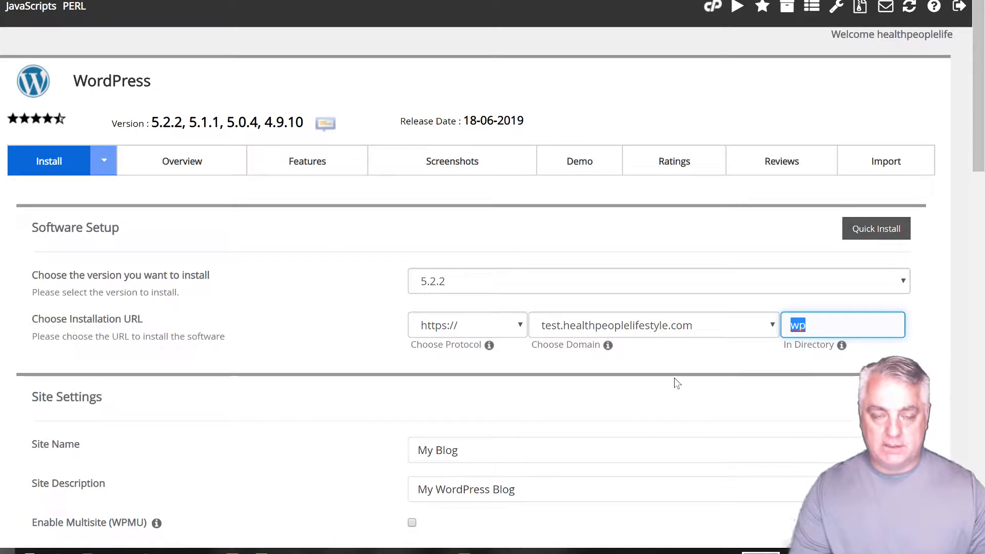
pyautogui.press('BackSpace')
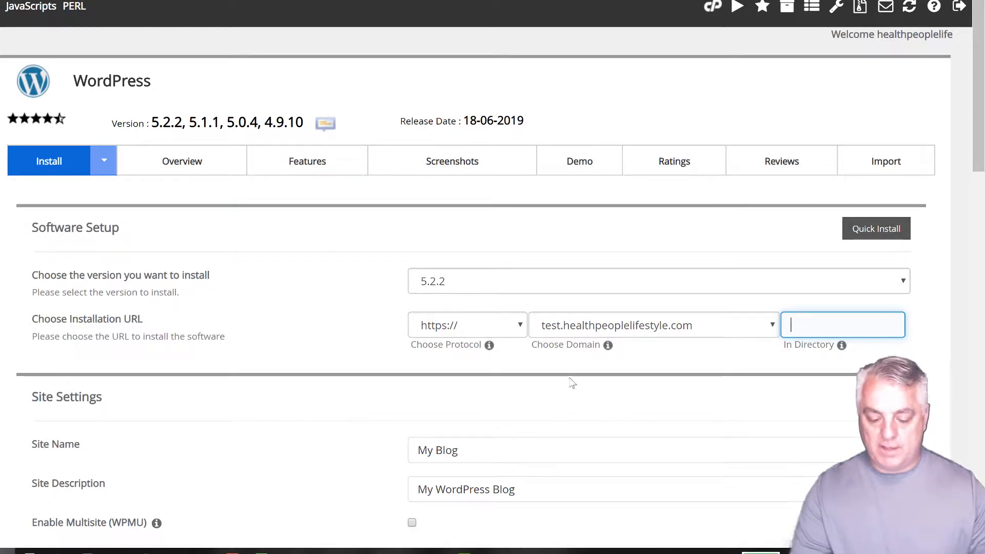
pyautogui.click(297, 370)
pyautogui.scroll(-5, 297, 371)
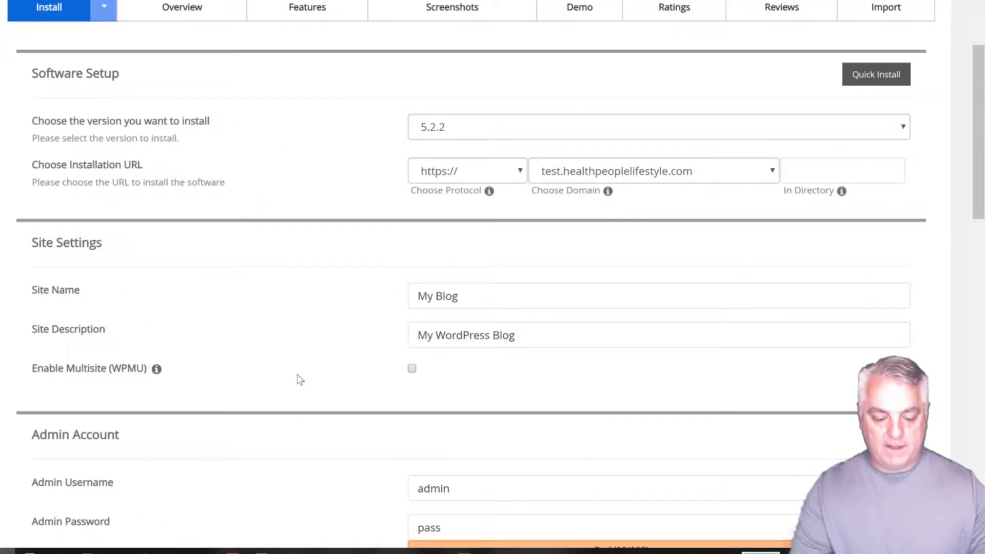
# Step: Keep the site name as My Blog and replace the default admin username with your own username
pyautogui.click(77, 215)
pyautogui.click(74, 183)
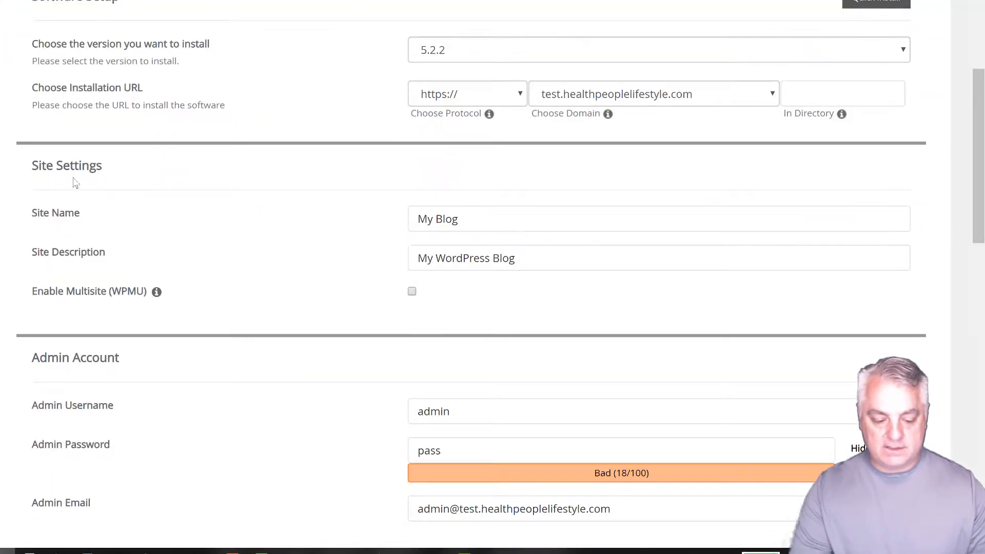
pyautogui.moveTo(466, 217); pyautogui.dragTo(367, 217)
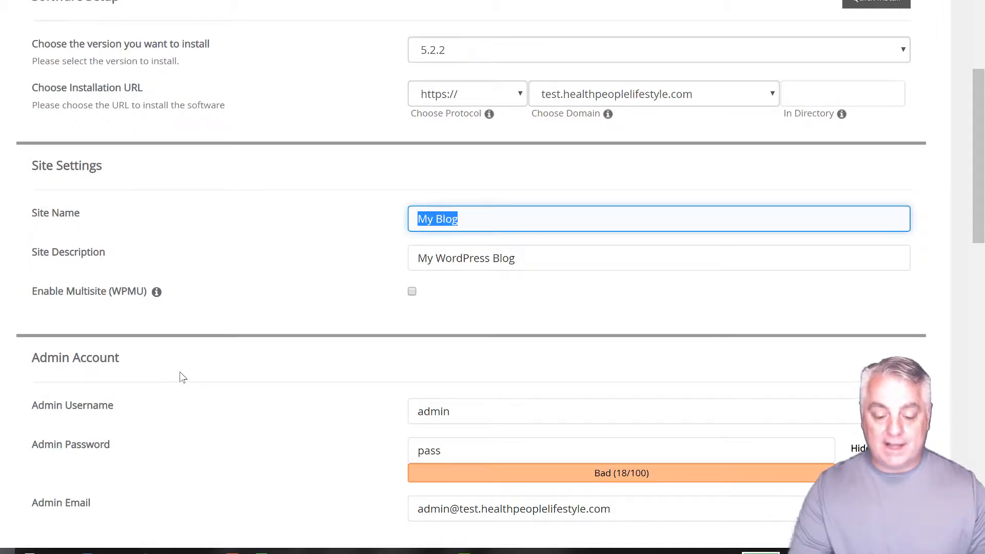
pyautogui.scroll(-3, 229, 352)
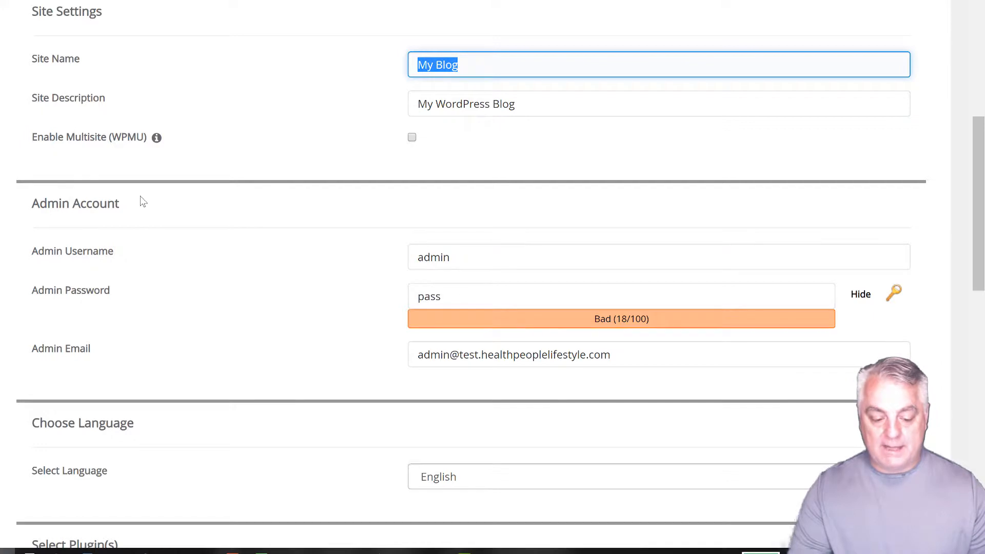
pyautogui.click(483, 256)
pyautogui.hotkey('ctrl', 'a')
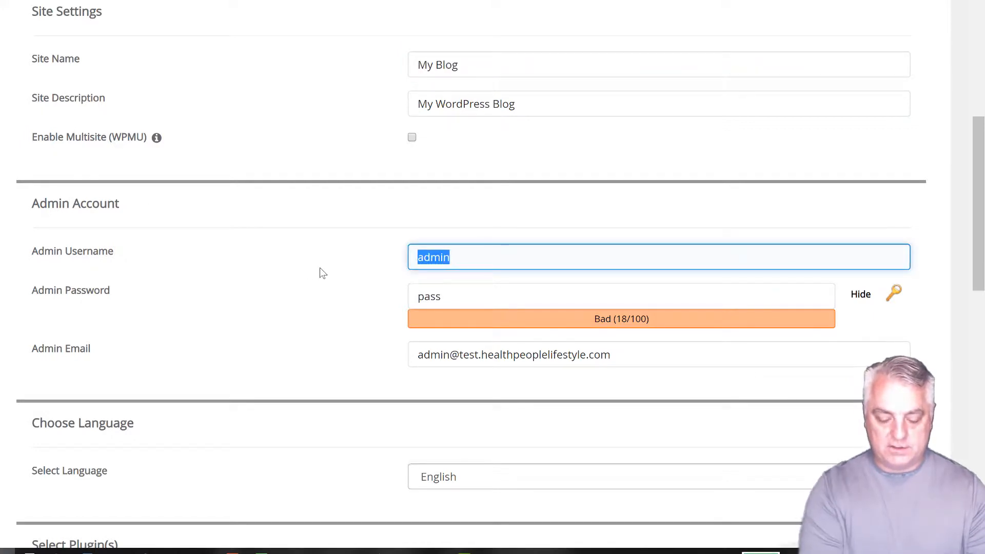
pyautogui.write('Jasong')
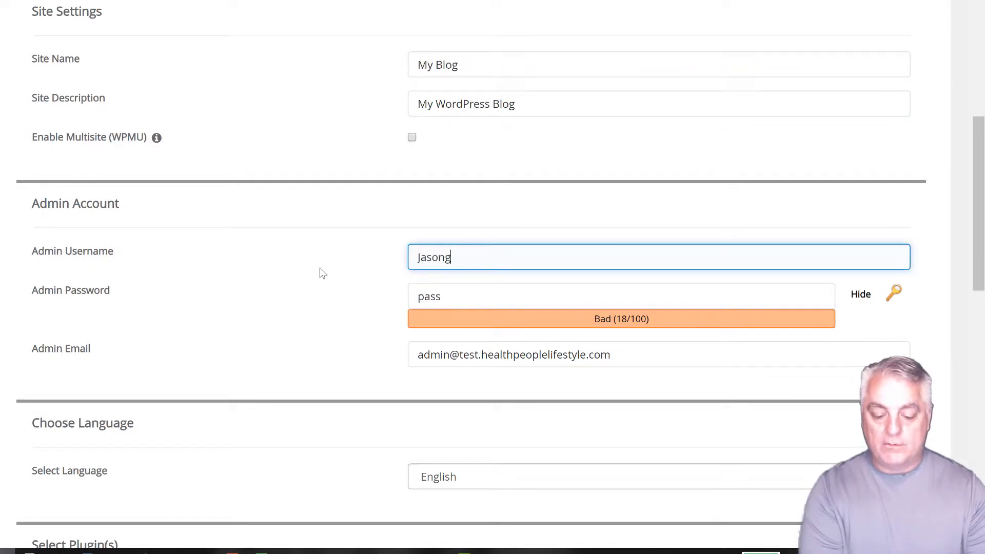
pyautogui.press('BackSpace')
pyautogui.press('BackSpace')
pyautogui.press('BackSpace')
pyautogui.press('BackSpace')
pyautogui.press('BackSpace')
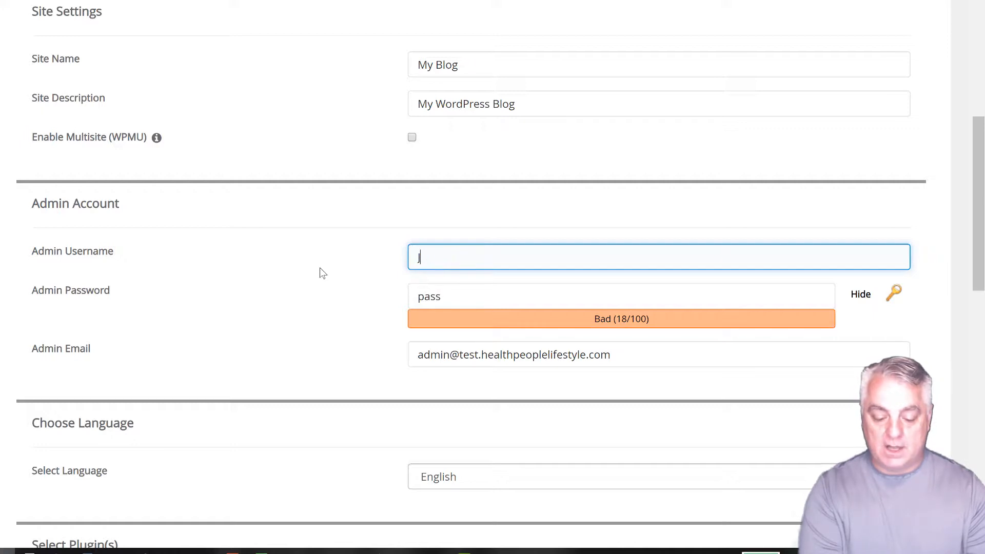
pyautogui.write('ason')
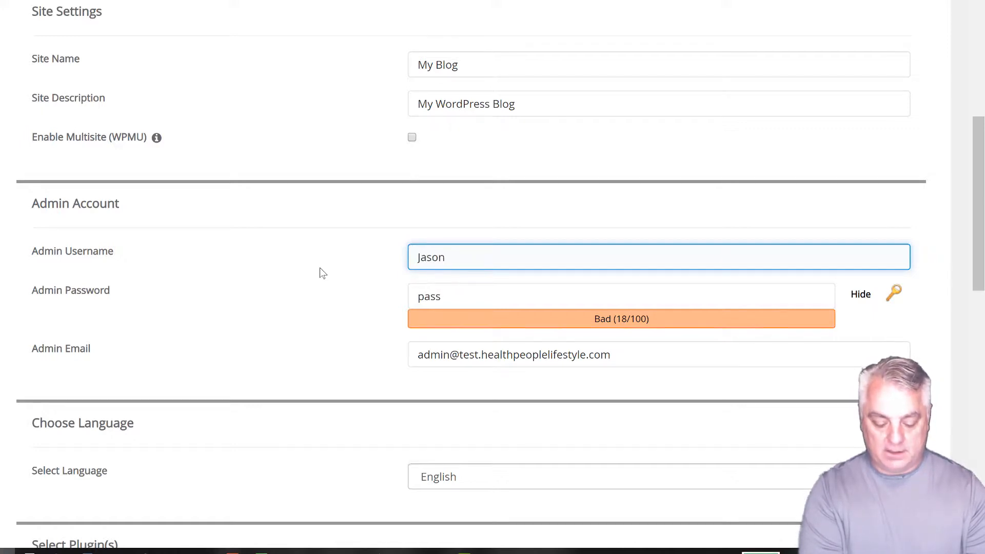
pyautogui.write('G')
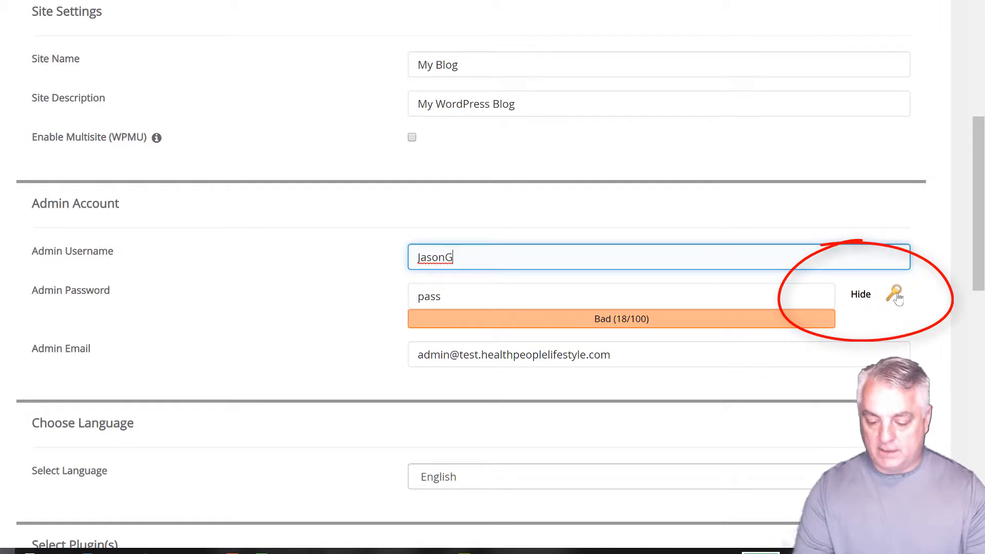
# Step: Generate a random Strong (65/100) admin password and copy it for the login notes
pyautogui.click(894, 295)
pyautogui.click(504, 304)
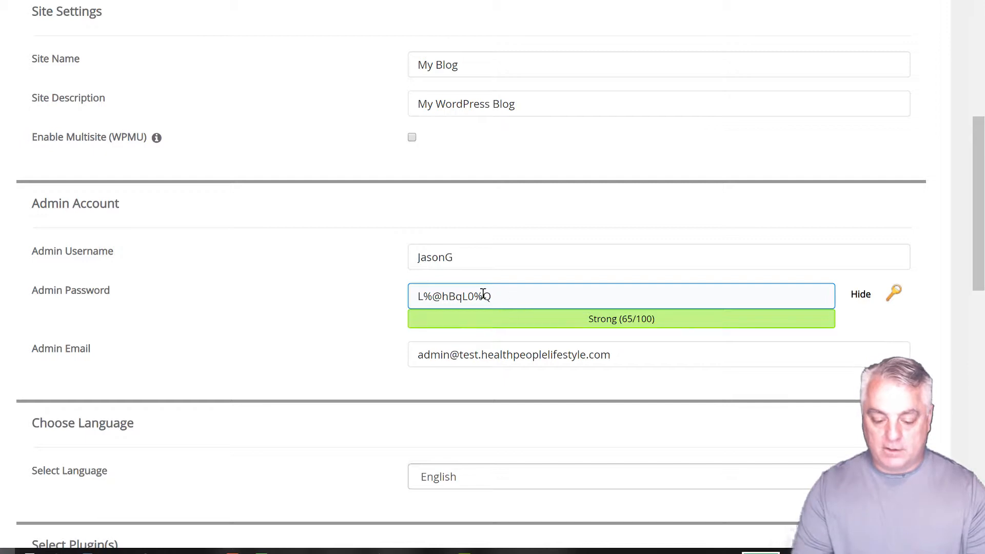
pyautogui.moveTo(492, 297); pyautogui.dragTo(390, 301)
pyautogui.hotkey('ctrl', 'c')
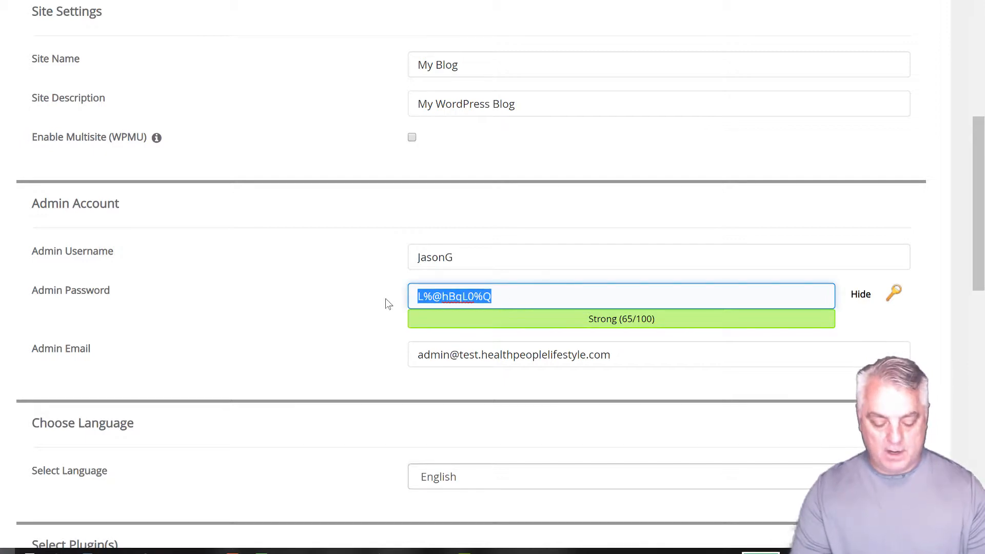
pyautogui.click(116, 551)
# Step: Replace the old password in the Notepad login notes with the newly generated one
pyautogui.moveTo(251, 4); pyautogui.dragTo(190, 4)
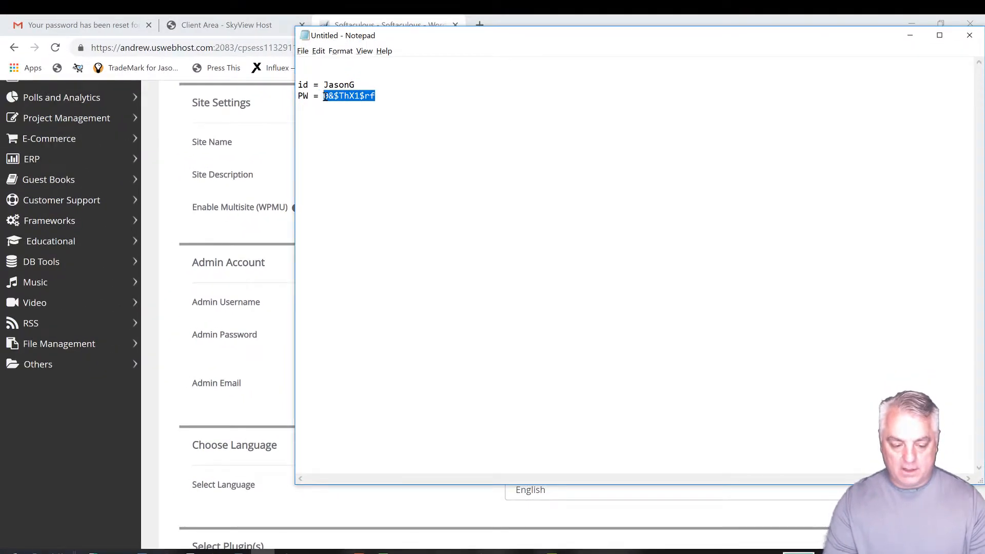
pyautogui.hotkey('ctrl', 'v')
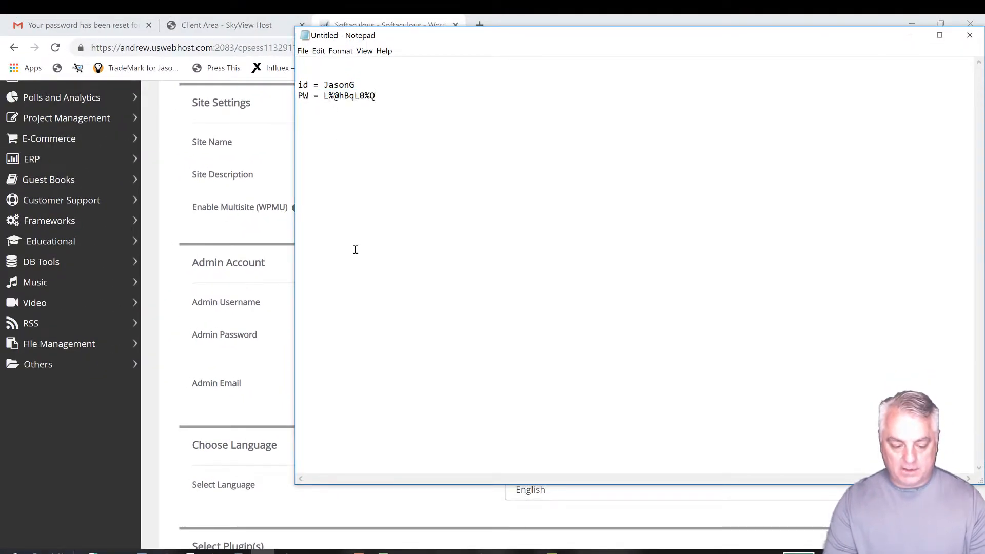
pyautogui.click(163, 382)
# Step: Copy the admin username from the install form into the notes' id line, then return to Chrome
pyautogui.moveTo(555, 312); pyautogui.dragTo(502, 314)
pyautogui.hotkey('ctrl', 'c')
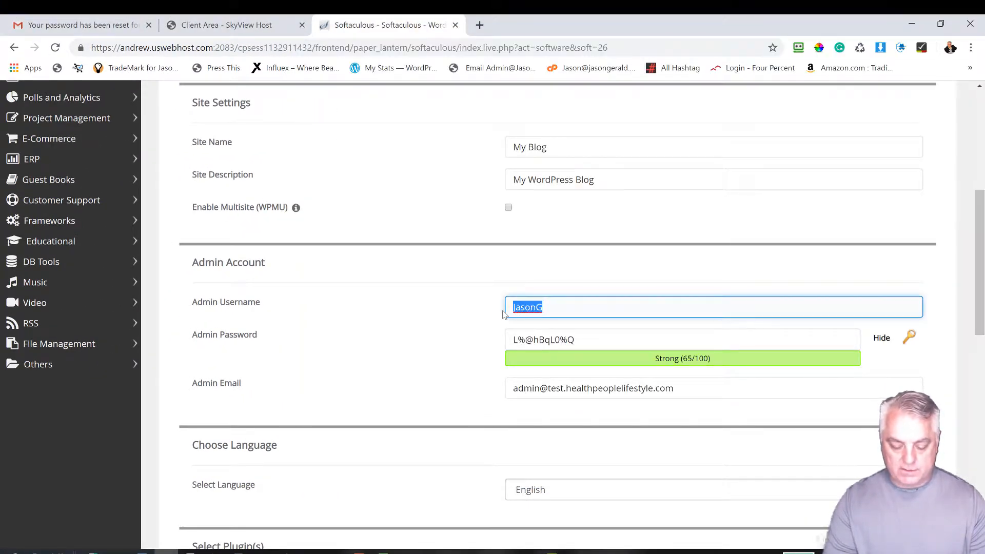
pyautogui.hotkey('alt', 'Tab')
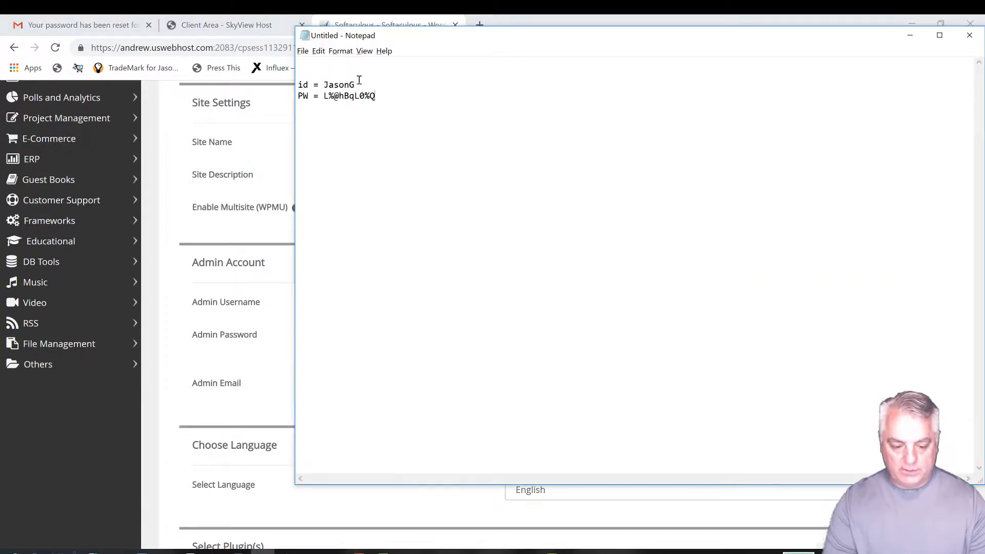
pyautogui.moveTo(360, 81); pyautogui.dragTo(326, 82)
pyautogui.hotkey('ctrl', 'v')
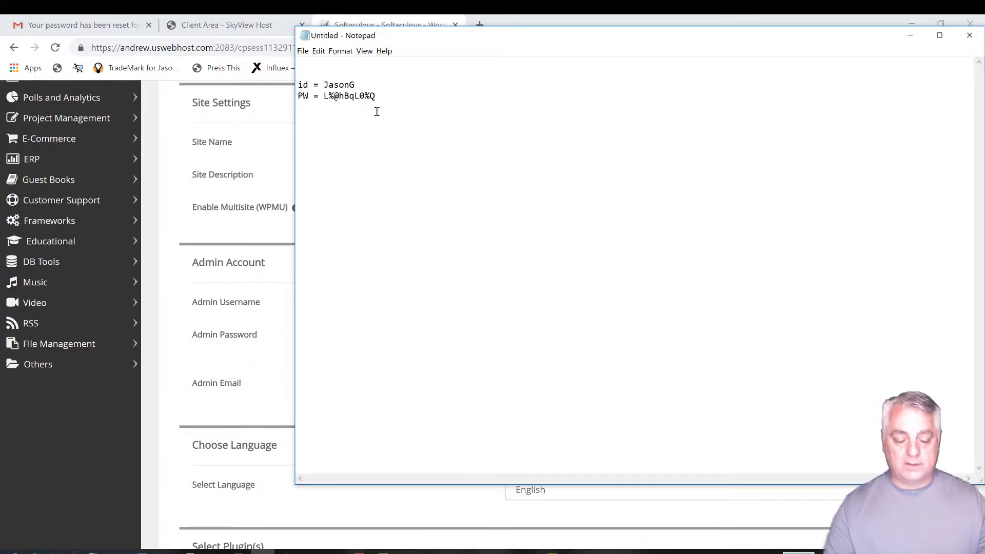
pyautogui.click(158, 414)
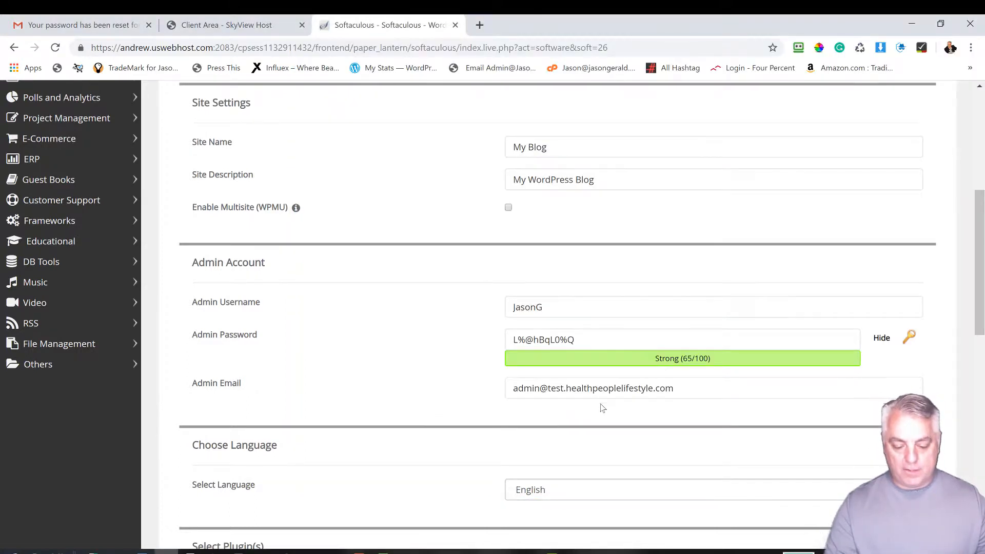
# Step: Replace the default Admin Email with your own e-mail address, keeping English as the language
pyautogui.click(682, 391)
pyautogui.moveTo(682, 391); pyautogui.dragTo(507, 392)
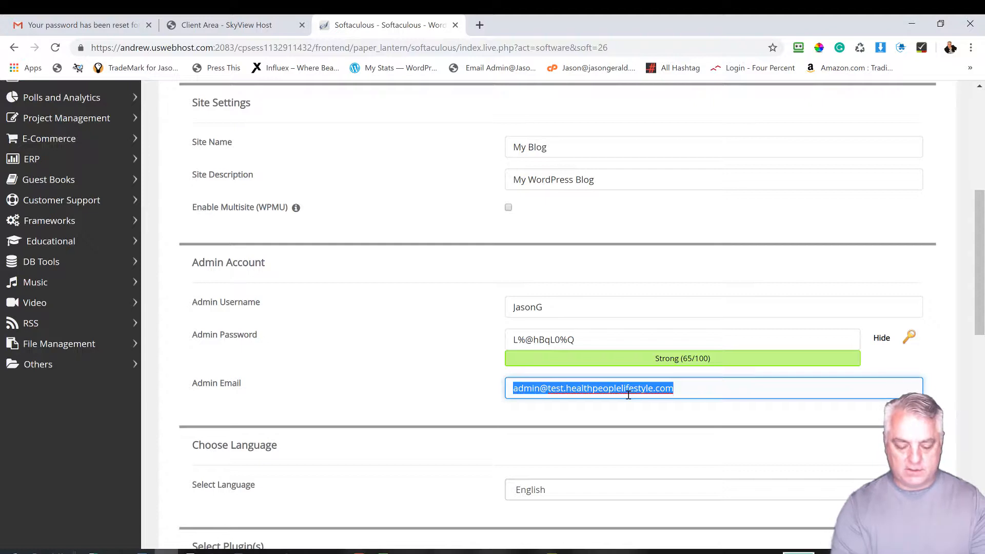
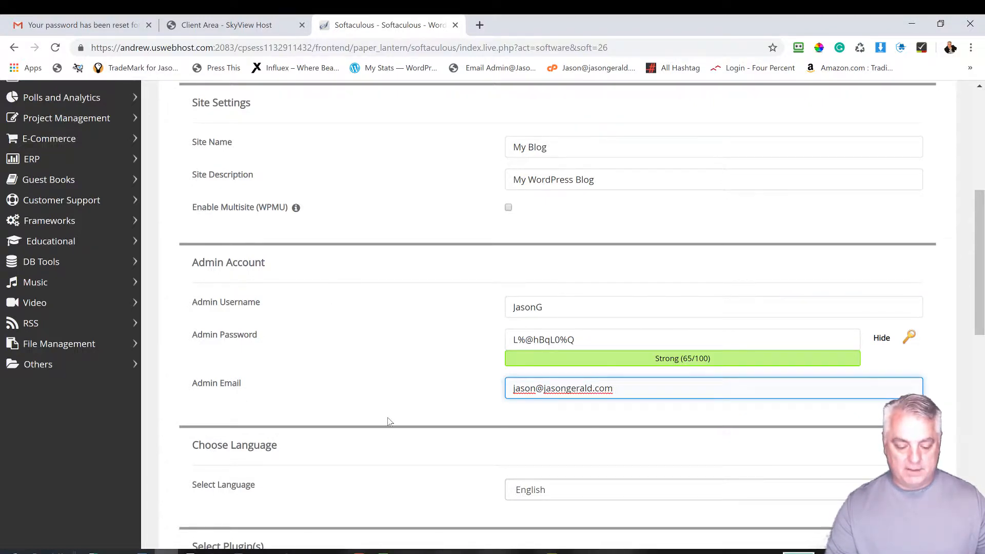
pyautogui.scroll(-4, 388, 422)
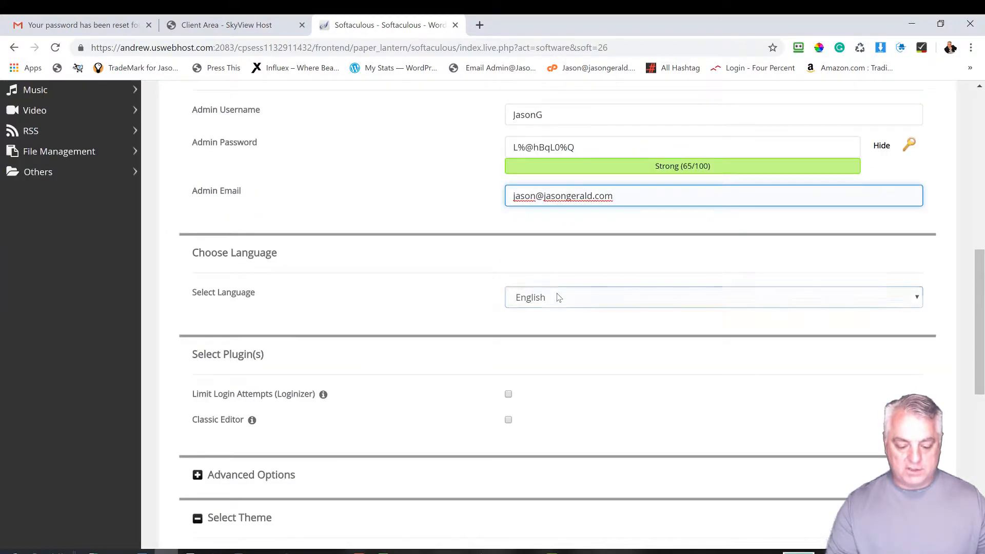
pyautogui.scroll(-3, 305, 386)
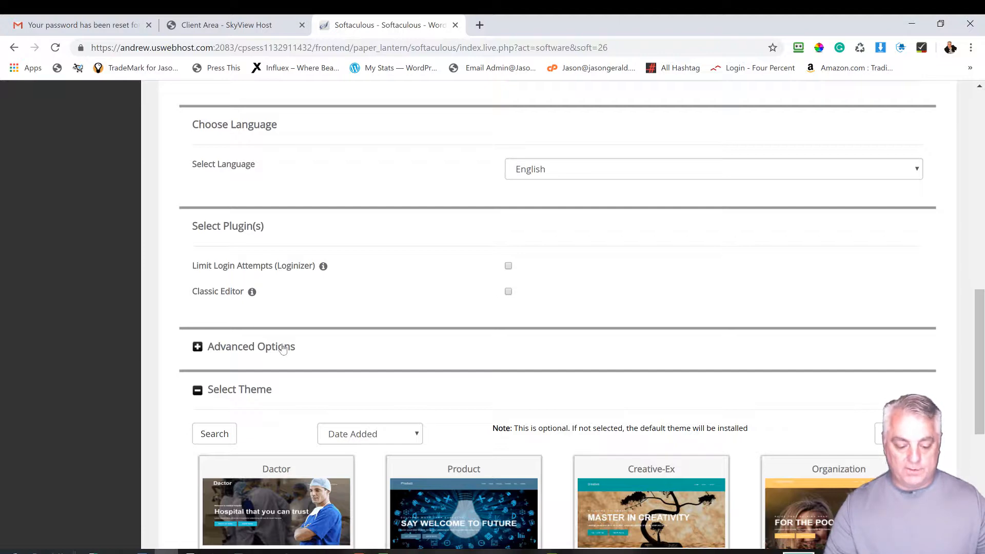
pyautogui.scroll(-4, 282, 348)
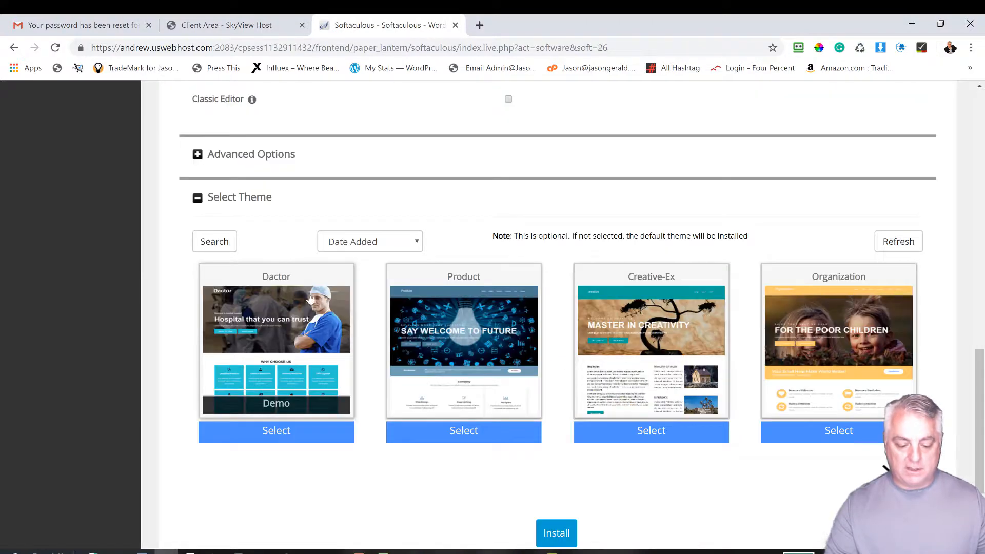
pyautogui.scroll(-3, 435, 354)
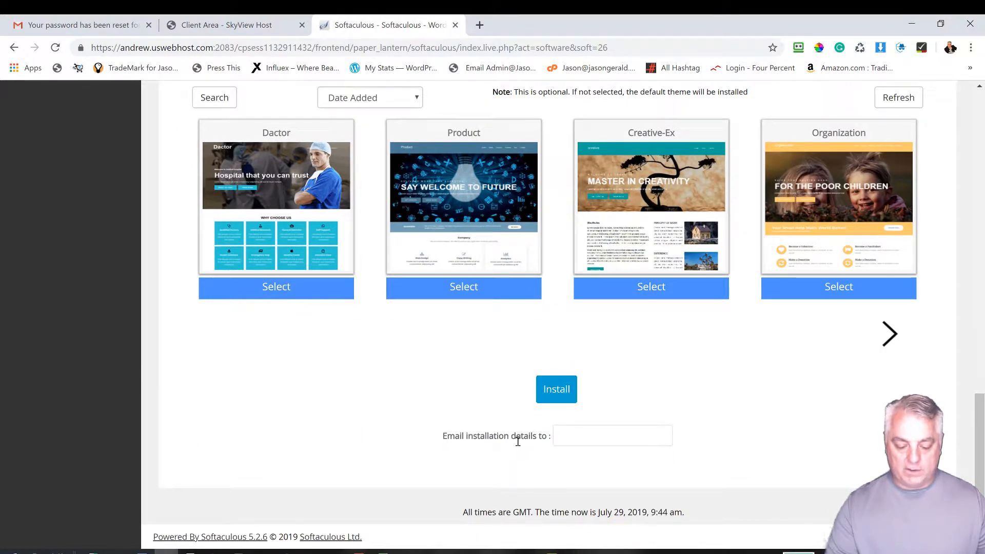
pyautogui.click(598, 440)
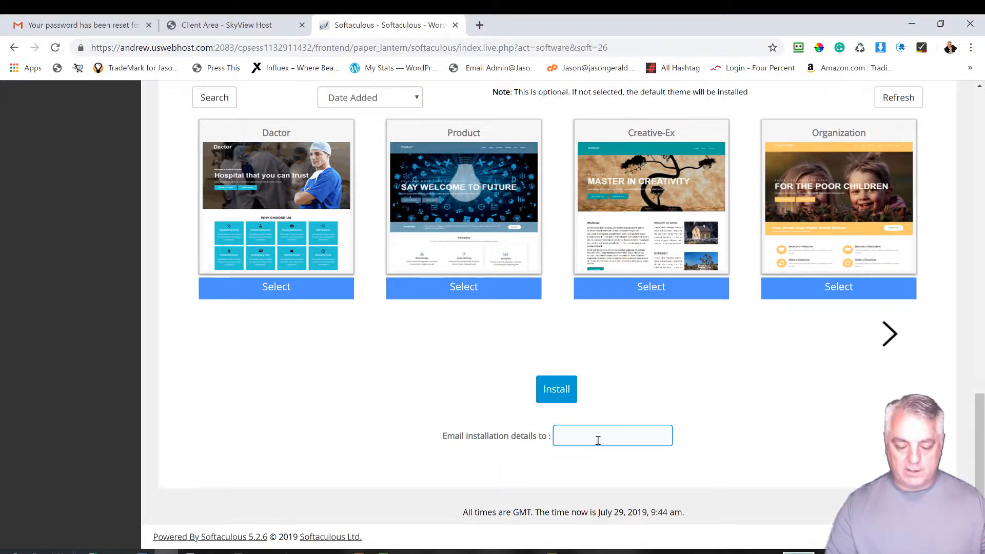
pyautogui.click(555, 389)
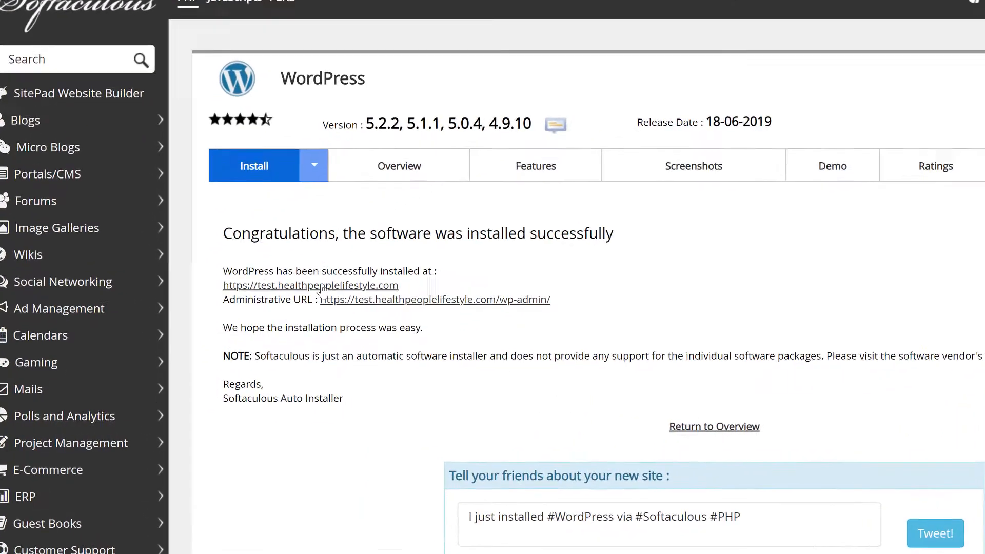
pyautogui.moveTo(475, 266); pyautogui.dragTo(254, 270)
pyautogui.hotkey('ctrl', 'c')
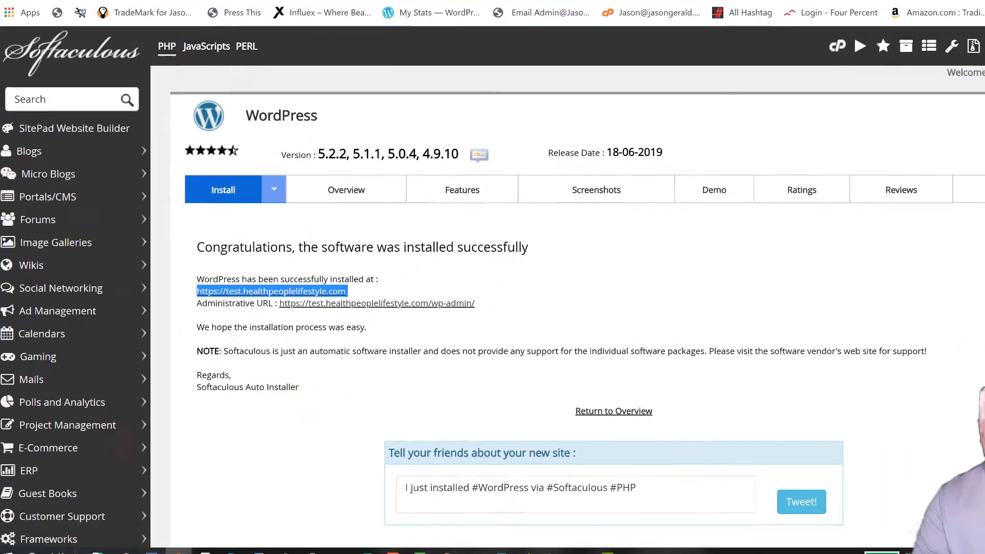
pyautogui.hotkey('ctrl', 't')
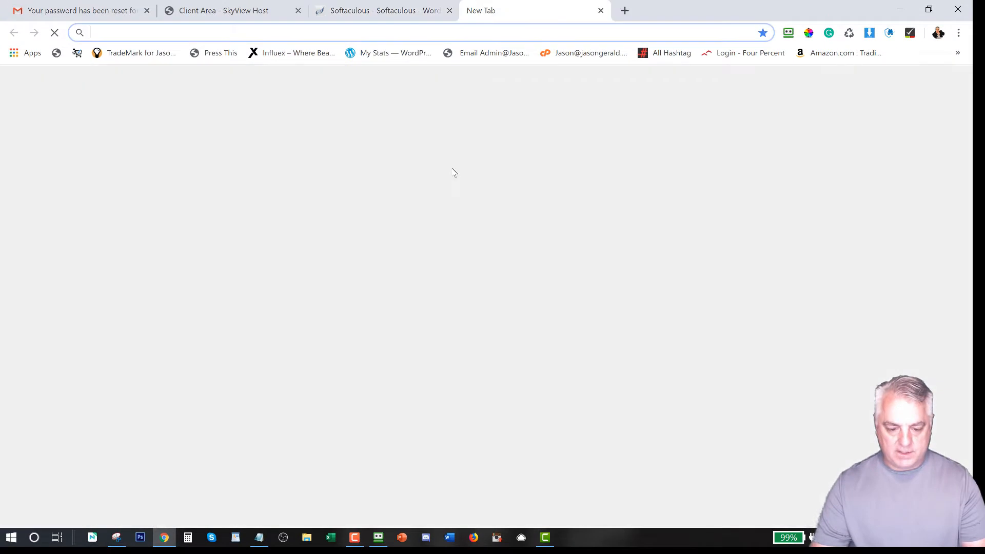
# Step: Load the new My Blog site with its Hello world! post, then return to the Softaculous success page
pyautogui.hotkey('ctrl', 'v')
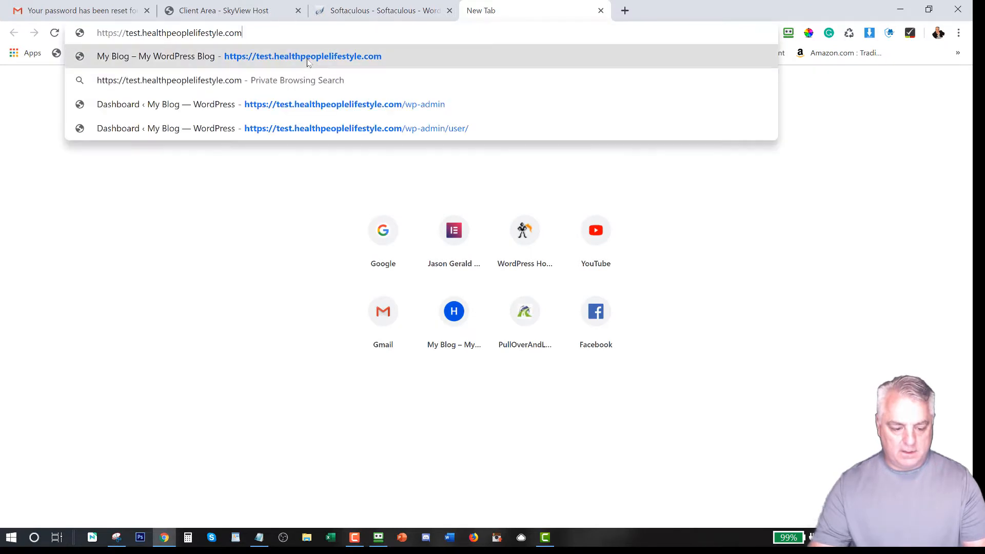
pyautogui.press('Return')
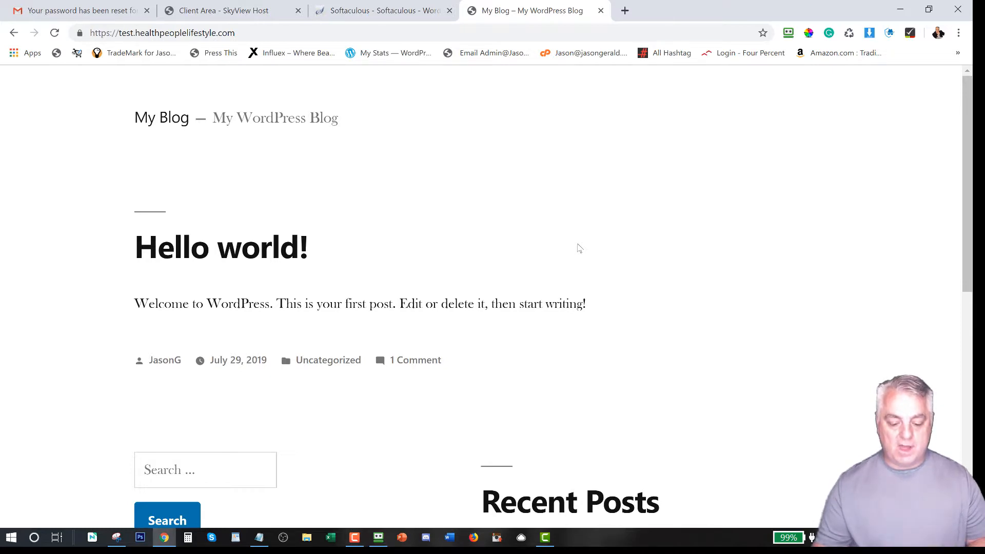
pyautogui.scroll(-10, 564, 277)
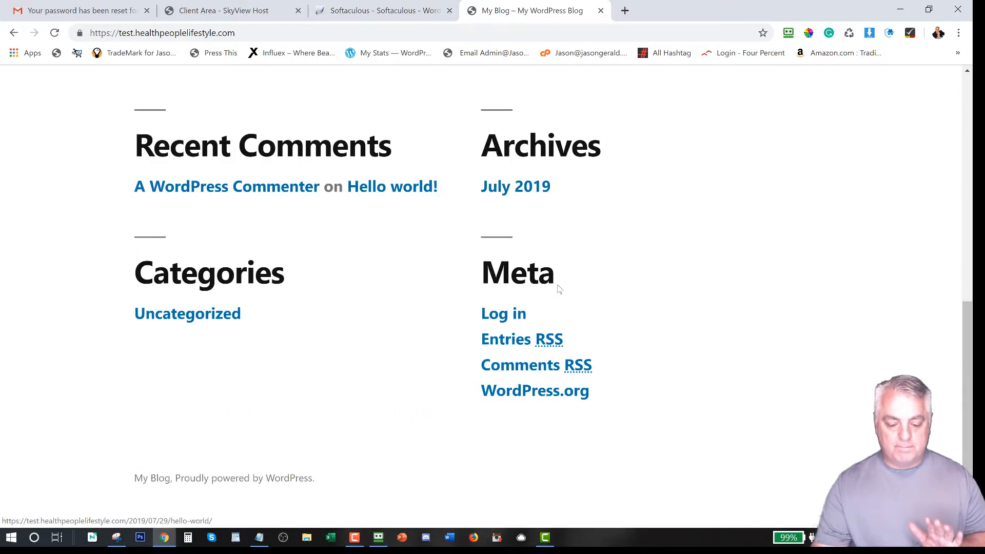
pyautogui.scroll(10, 559, 288)
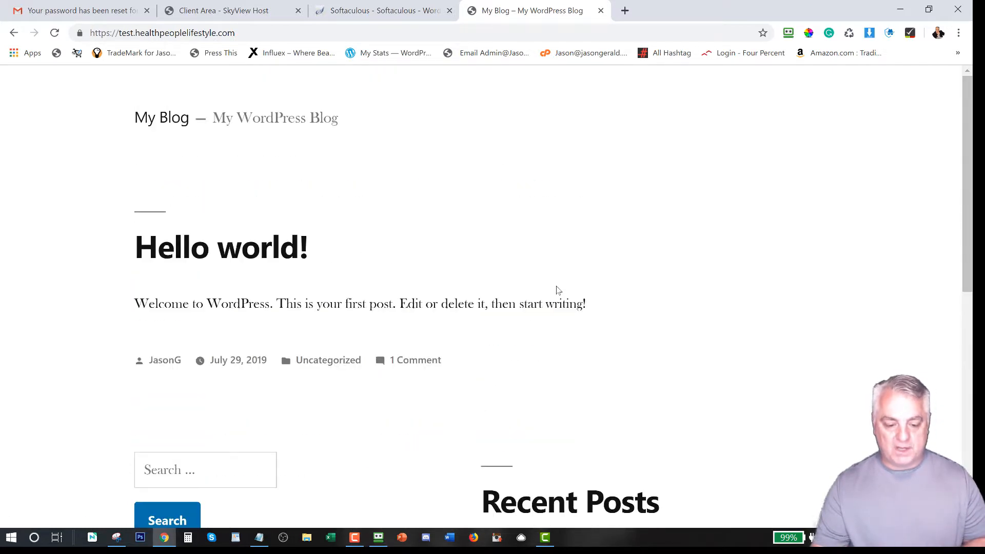
pyautogui.click(401, 12)
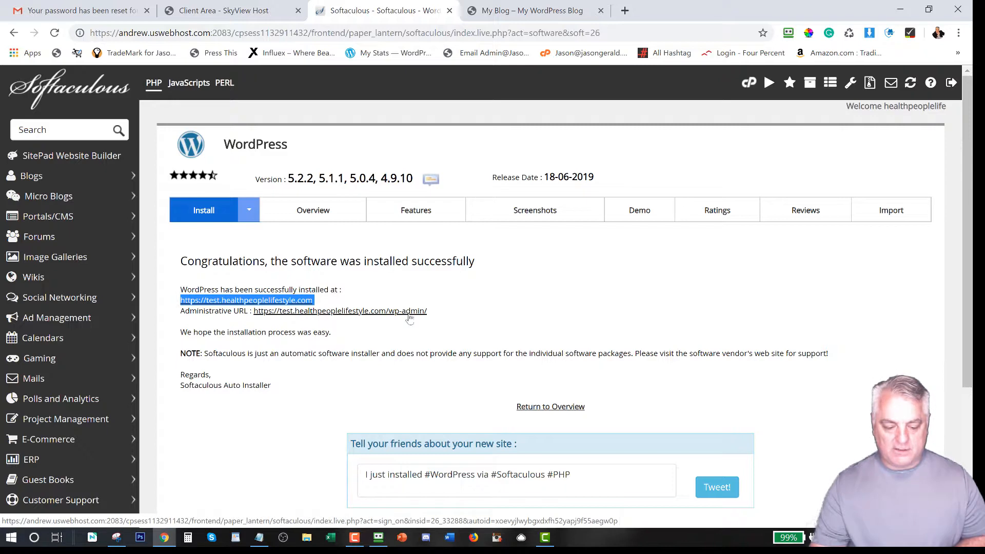
# Step: Open the site's /wp-admin login, then sign in to the Dashboard via Softaculous's Administrative URL link
pyautogui.click(532, 6)
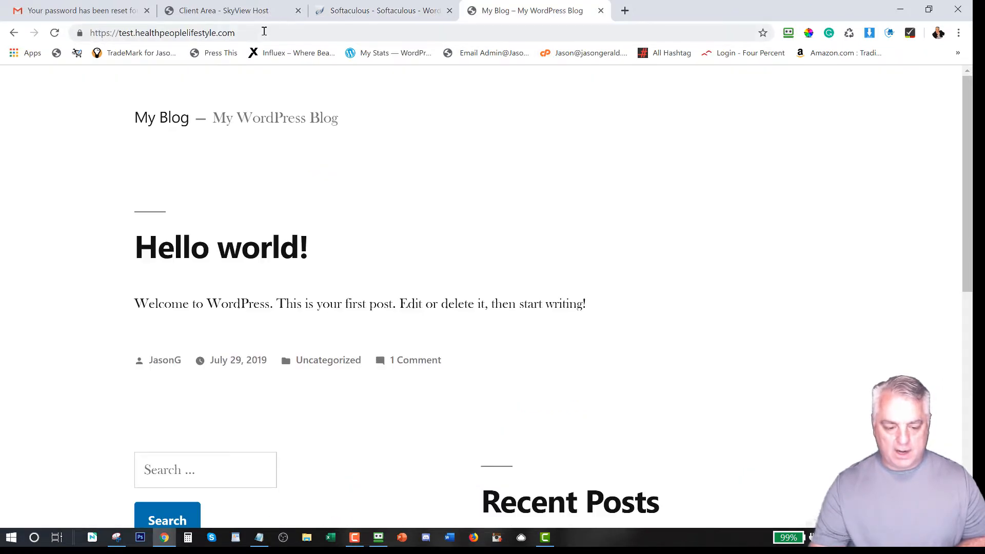
pyautogui.click(262, 33)
pyautogui.click(262, 33)
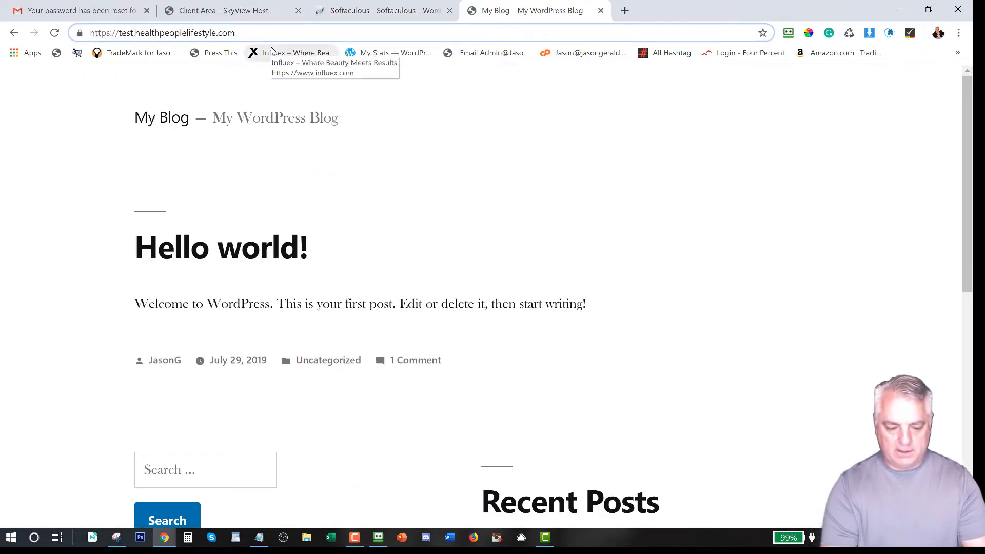
pyautogui.write('/wp-admin')
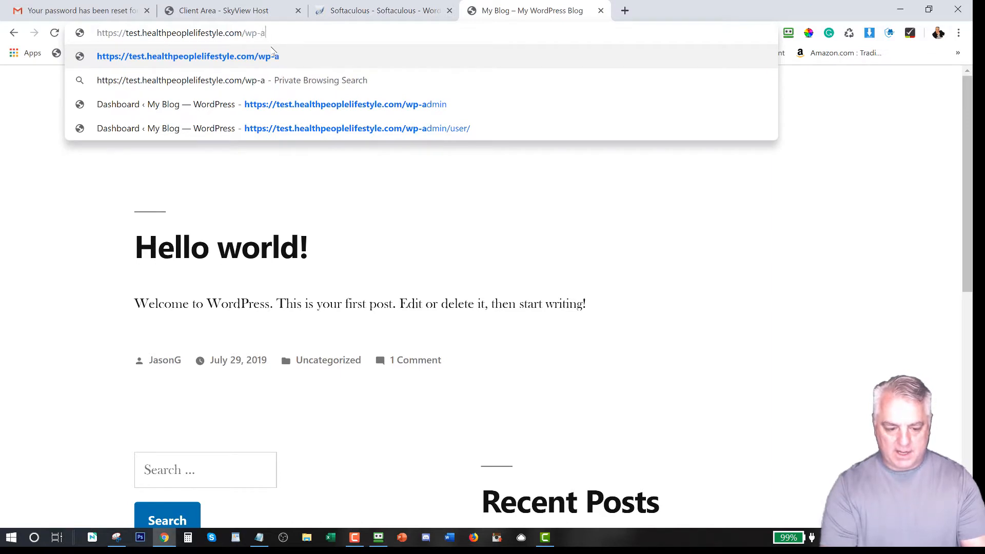
pyautogui.press('Return')
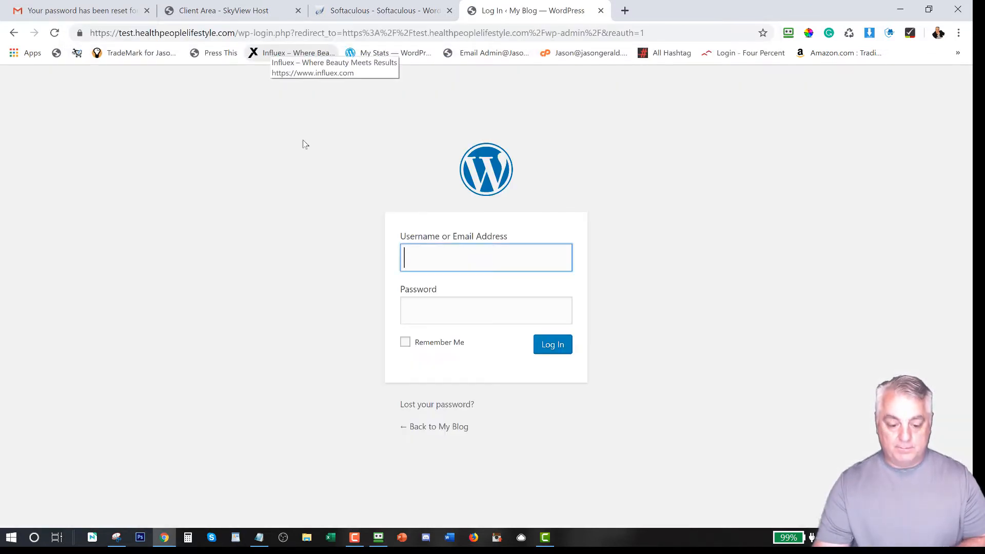
pyautogui.click(391, 14)
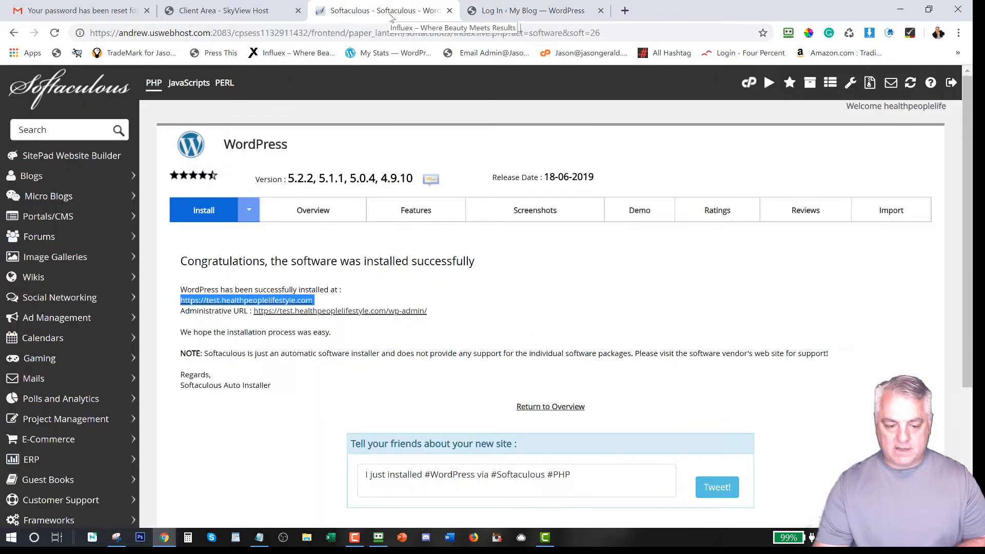
pyautogui.click(389, 311)
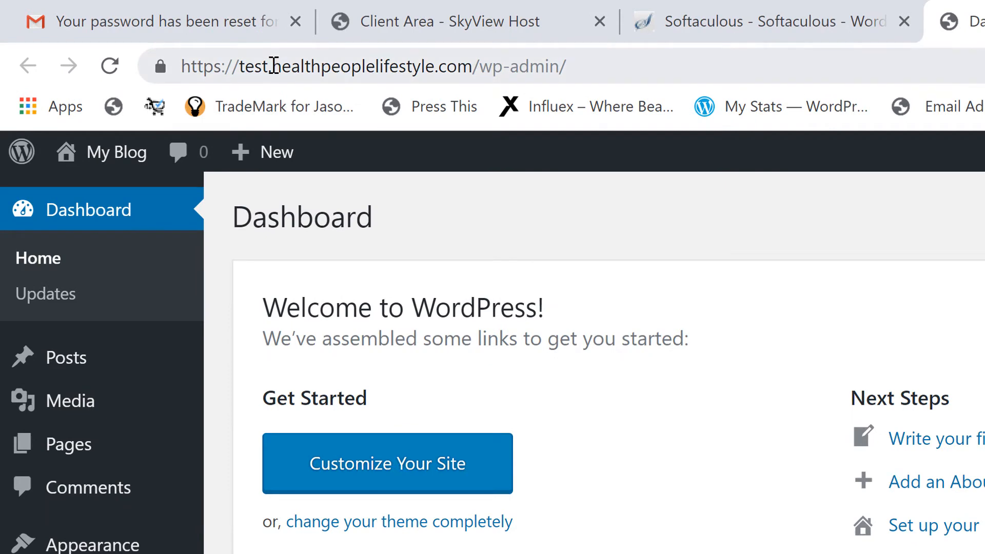
pyautogui.moveTo(272, 67); pyautogui.dragTo(234, 67)
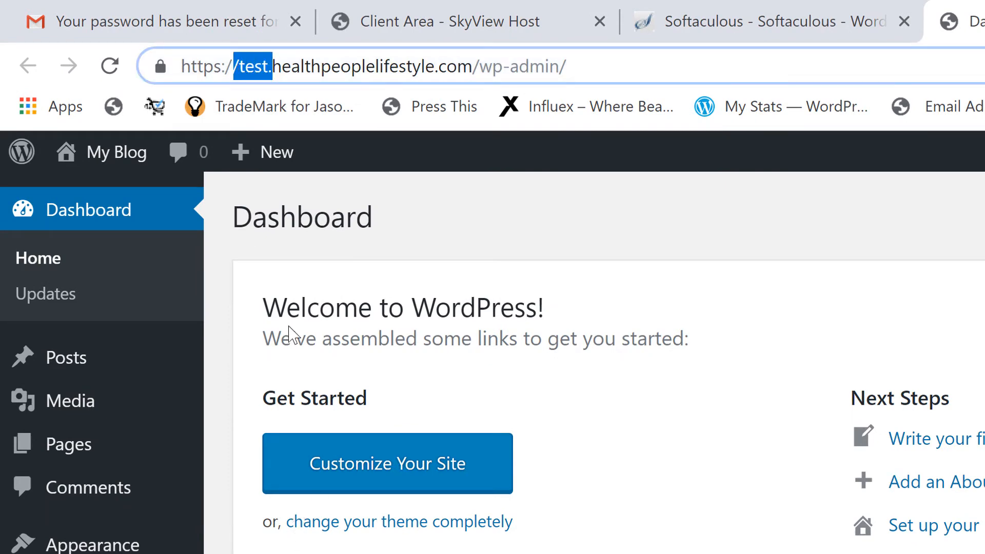
pyautogui.click(318, 68)
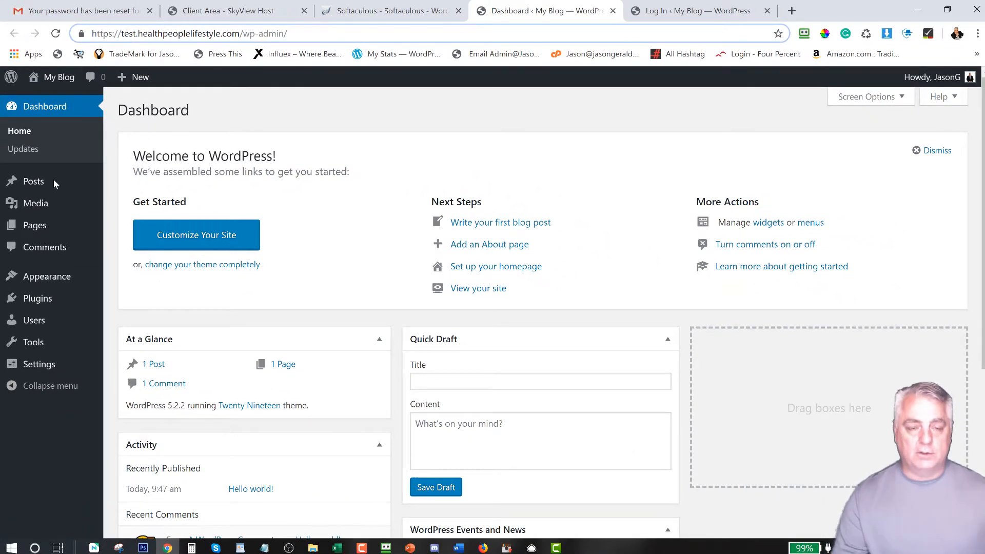
pyautogui.moveTo(53, 184)
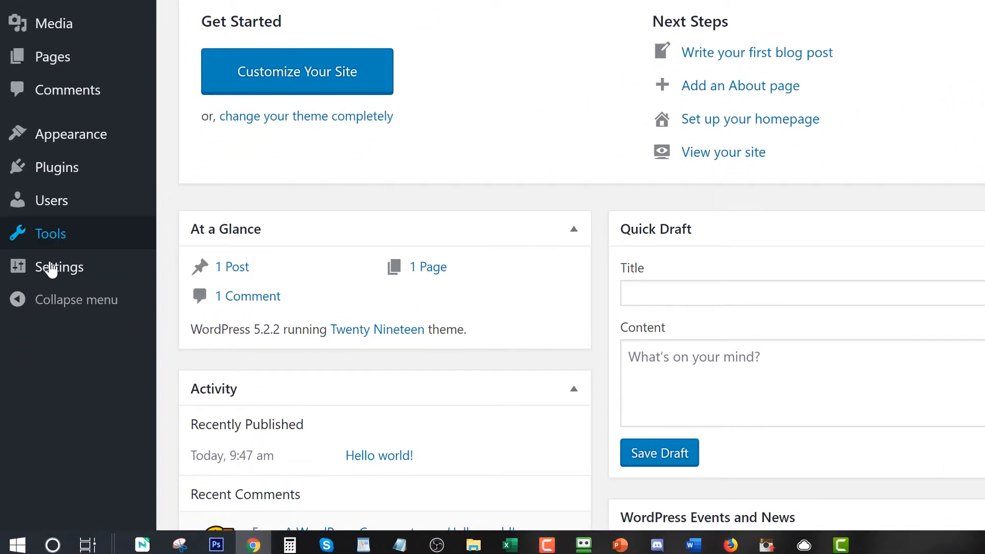
# Step: In Settings > Reading, tick 'Discourage search engines from indexing this site'
pyautogui.moveTo(34, 365)
pyautogui.click(52, 268)
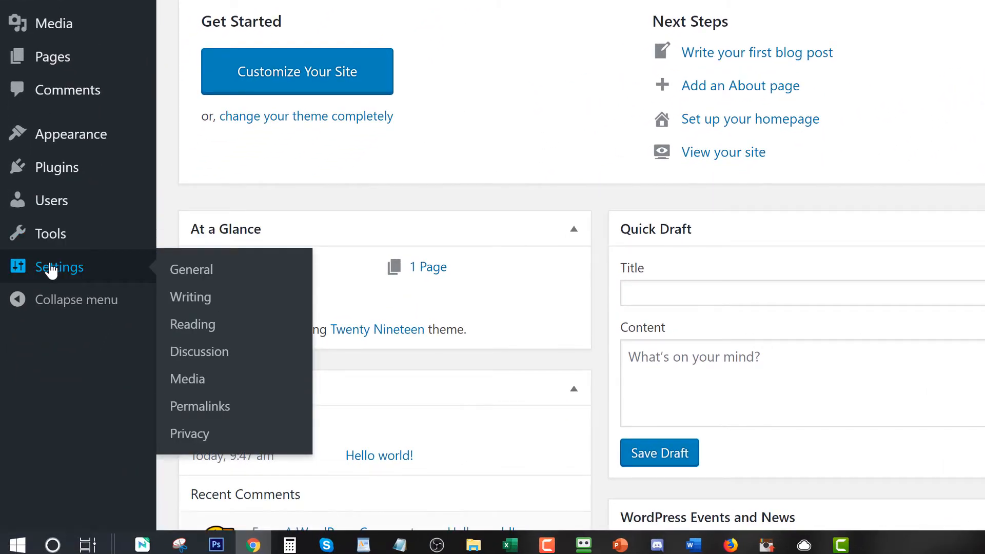
pyautogui.scroll(-2, 263, 205)
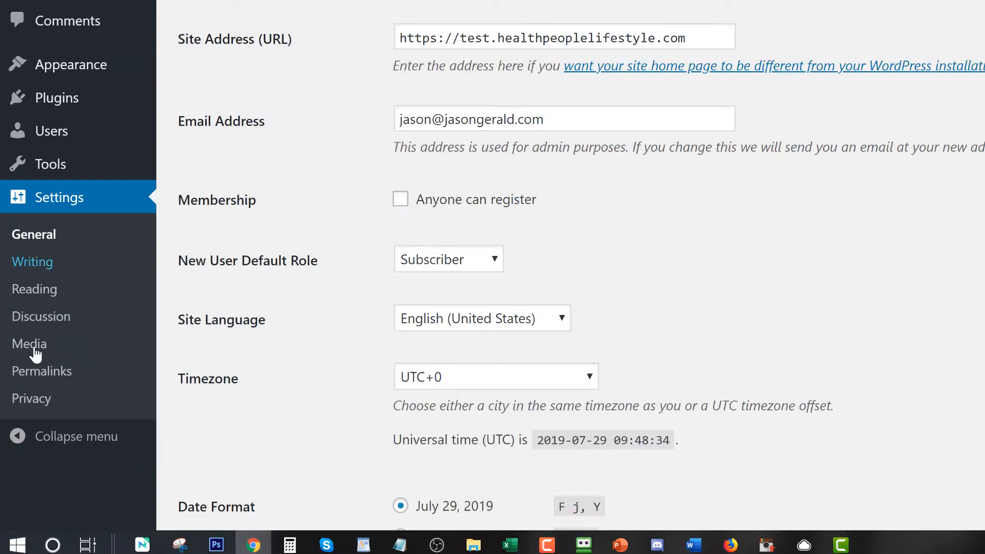
pyautogui.click(50, 302)
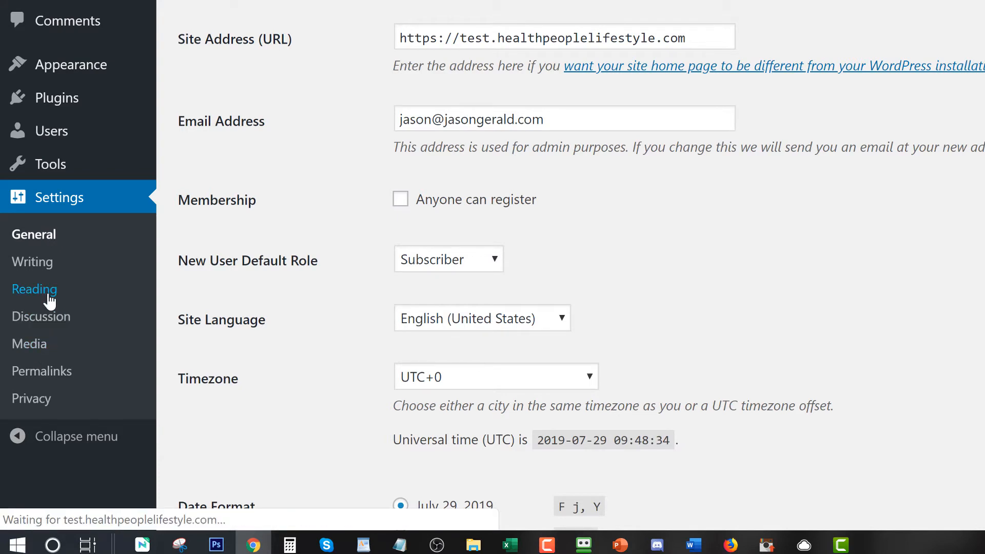
pyautogui.scroll(-3, 501, 207)
pyautogui.click(400, 380)
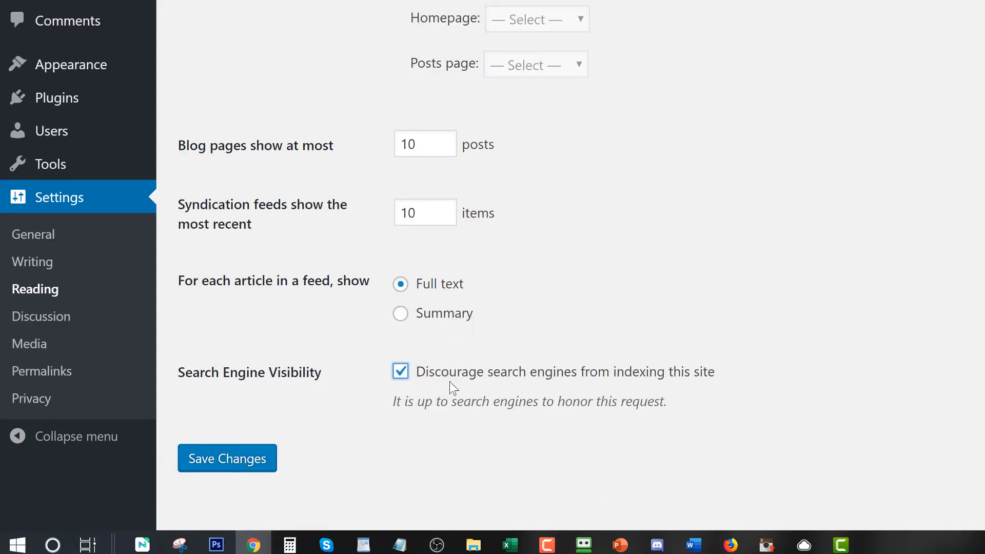